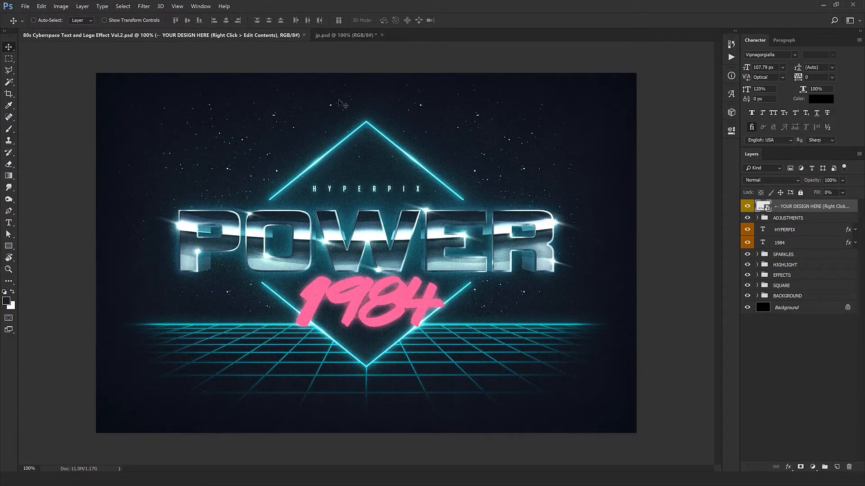
# Compare the Japanese lettering version in jp.psd with the original POWER 1984 template.
pyautogui.click(347, 35)
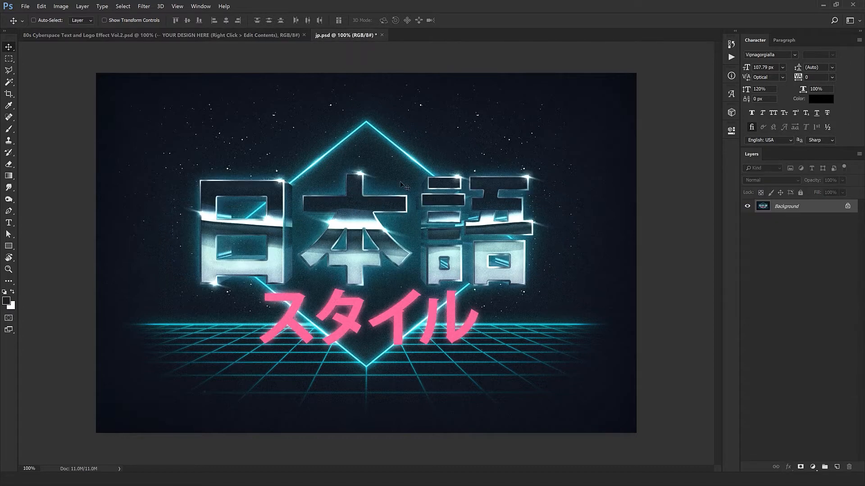
pyautogui.hotkey('ctrl', 'Tab')
pyautogui.hotkey('ctrl', 'Tab')
pyautogui.hotkey('ctrl', 'Tab')
pyautogui.hotkey('ctrl', 'Tab')
pyautogui.hotkey('ctrl', 'Tab')
pyautogui.hotkey('ctrl', 'Tab')
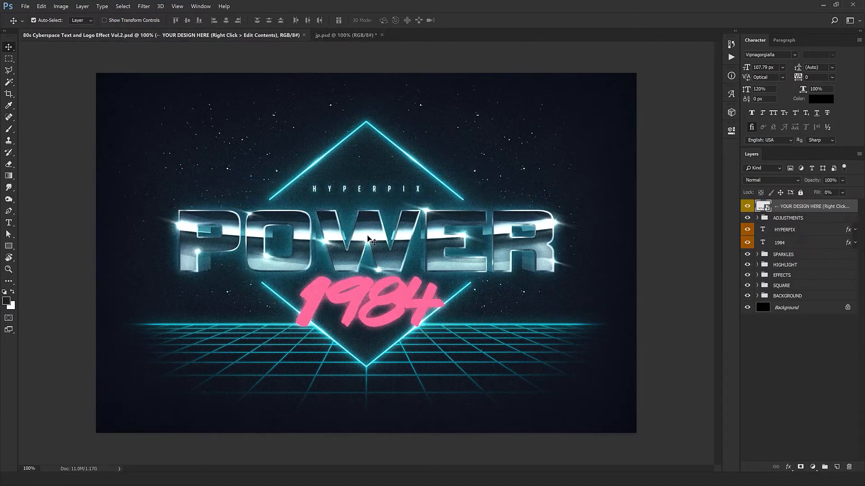
pyautogui.hotkey('ctrl', 'Tab')
pyautogui.hotkey('ctrl', 'Tab')
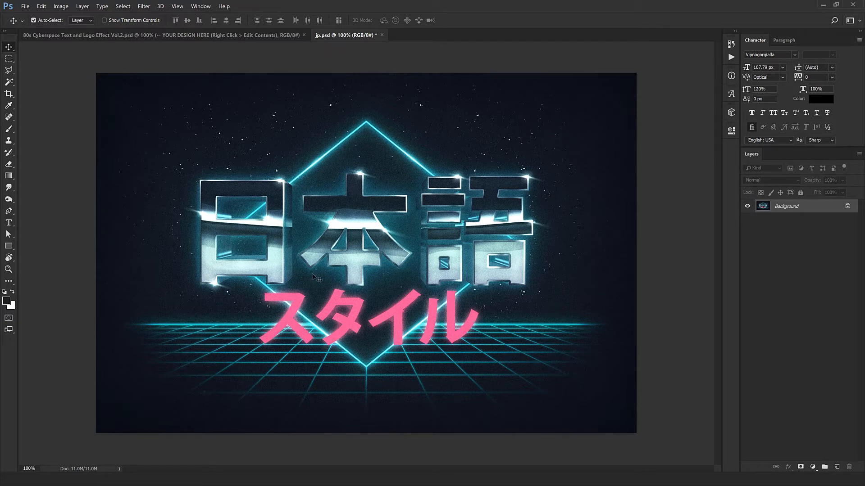
# Close jp.psd without saving its changes.
pyautogui.hotkey('ctrl', 'w')
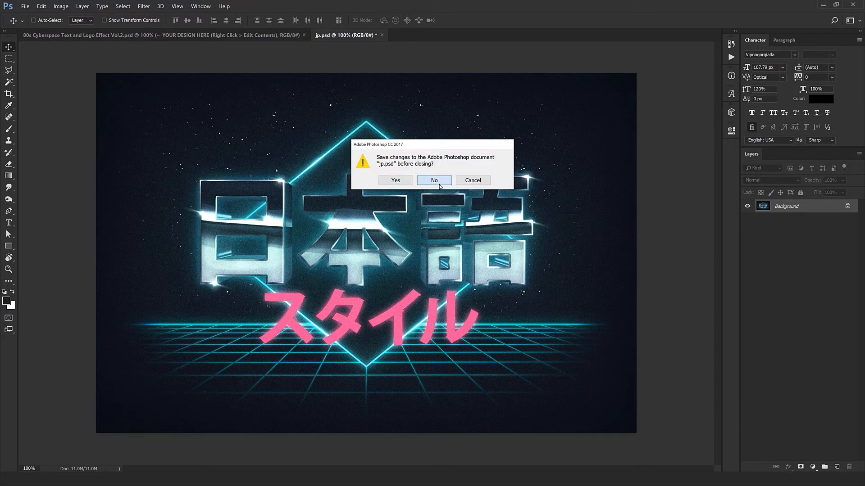
pyautogui.click(437, 181)
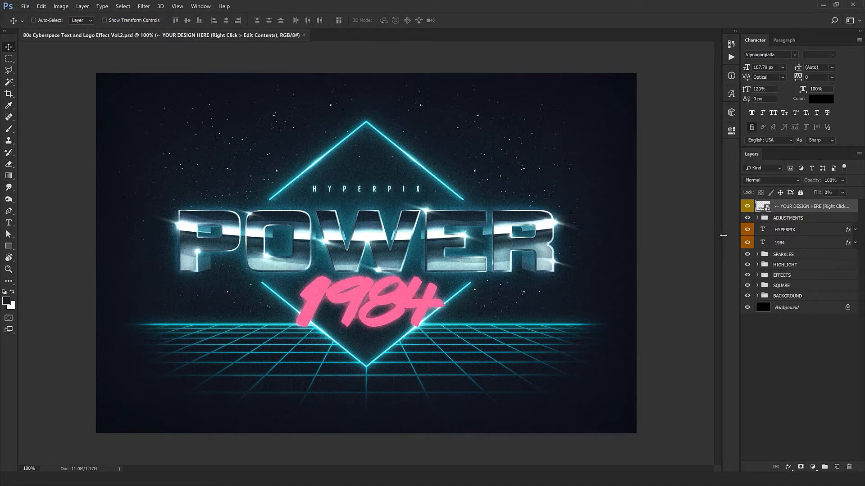
# Open the contents of the YOUR DESIGN HERE smart object and replace the word POWER with CHROME.
pyautogui.rightClick(811, 212)
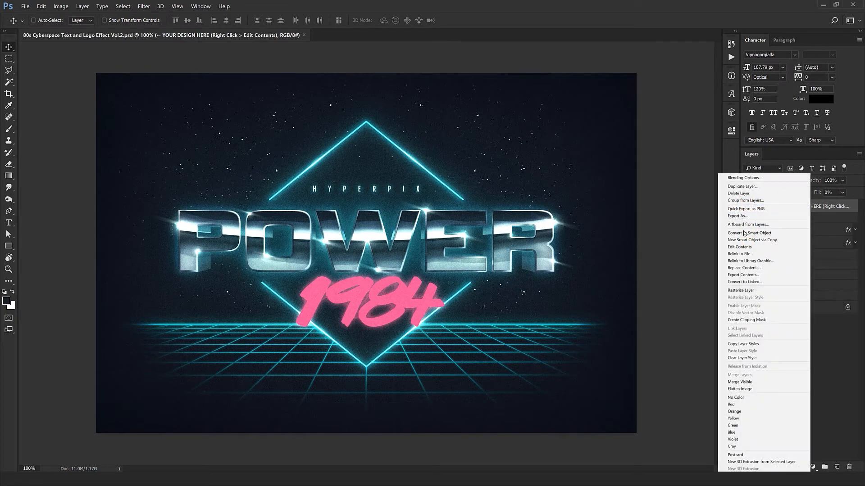
pyautogui.click(741, 247)
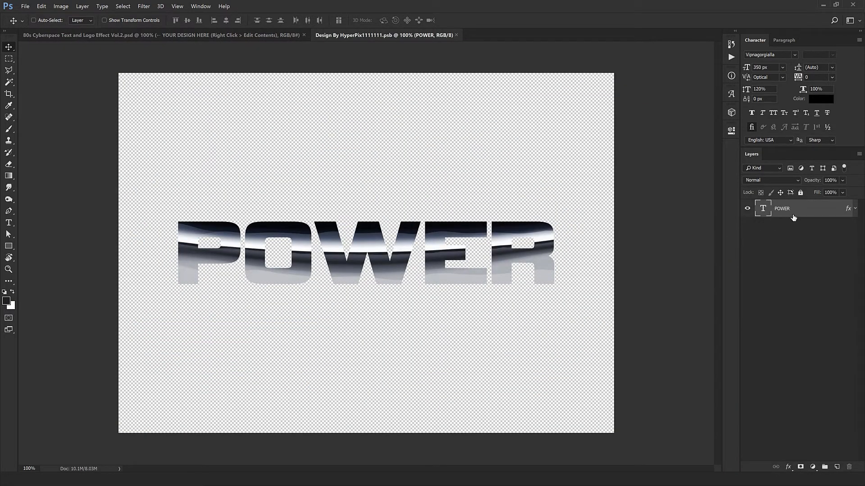
pyautogui.doubleClick(764, 210)
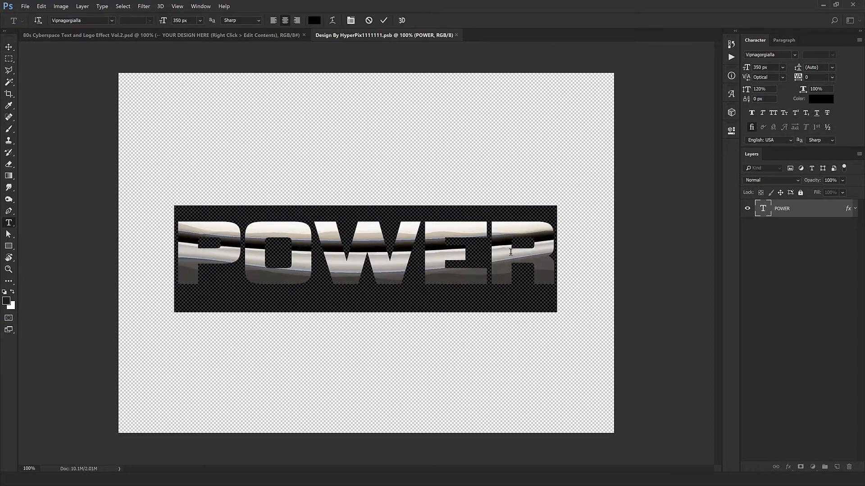
pyautogui.write('CHROME')
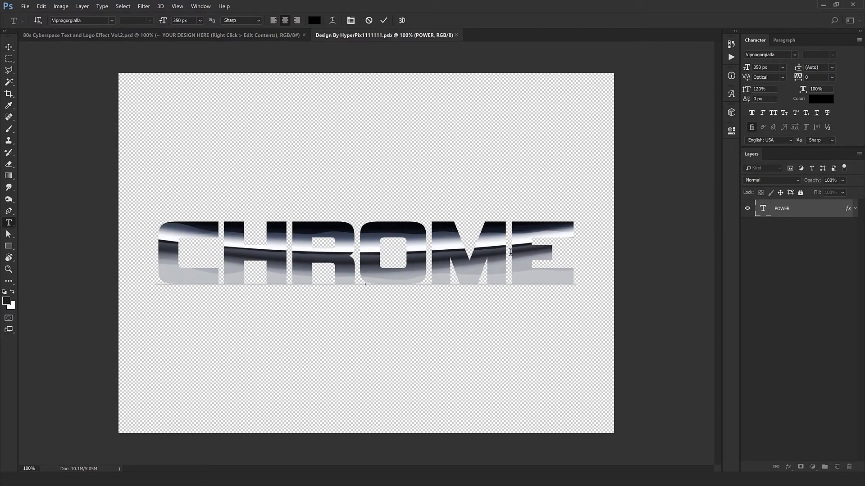
pyautogui.hotkey('ctrl', 'Return')
pyautogui.press('v')
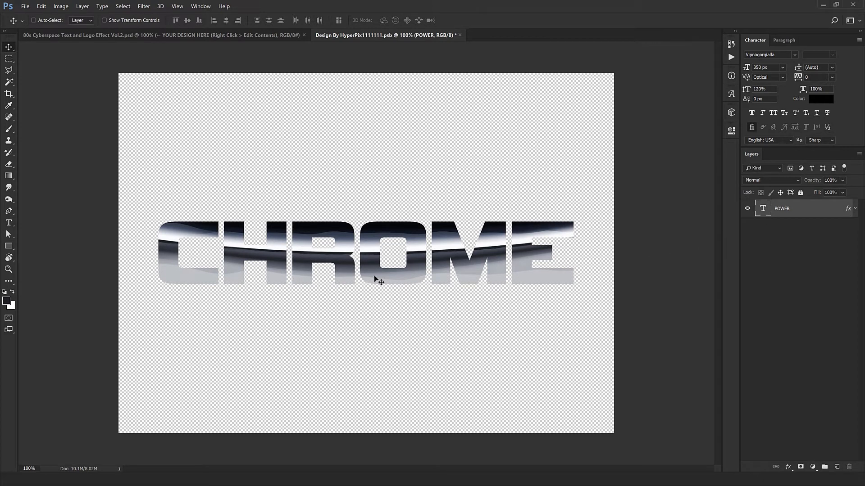
# Reposition the Pattern Overlay inside the CHROME lettering, and save and close the smart object to update the template.
pyautogui.click(855, 209)
pyautogui.doubleClick(794, 230)
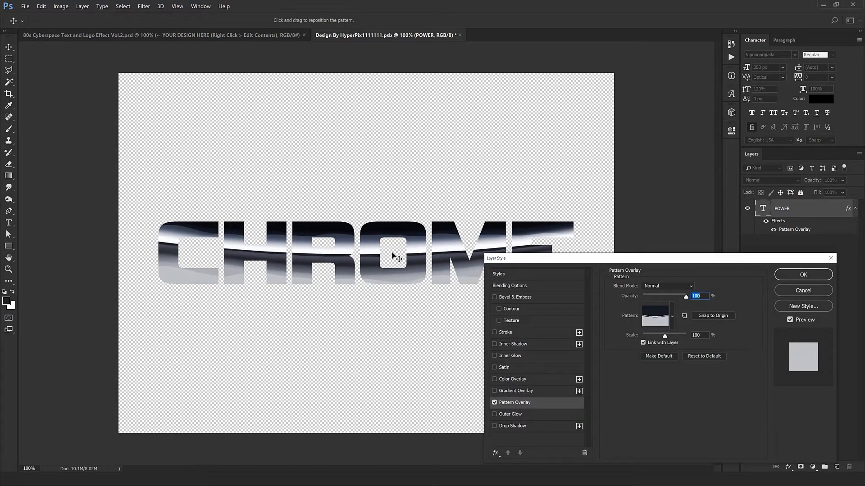
pyautogui.moveTo(391, 255)
pyautogui.mouseDown()
pyautogui.moveTo(393, 240)
pyautogui.moveTo(390, 264)
pyautogui.moveTo(390, 250)
pyautogui.mouseUp()
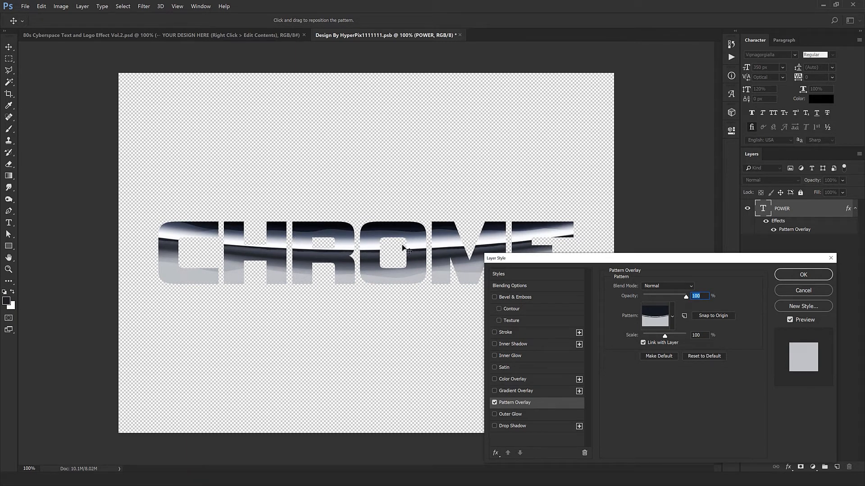
pyautogui.moveTo(402, 245); pyautogui.dragTo(401, 244)
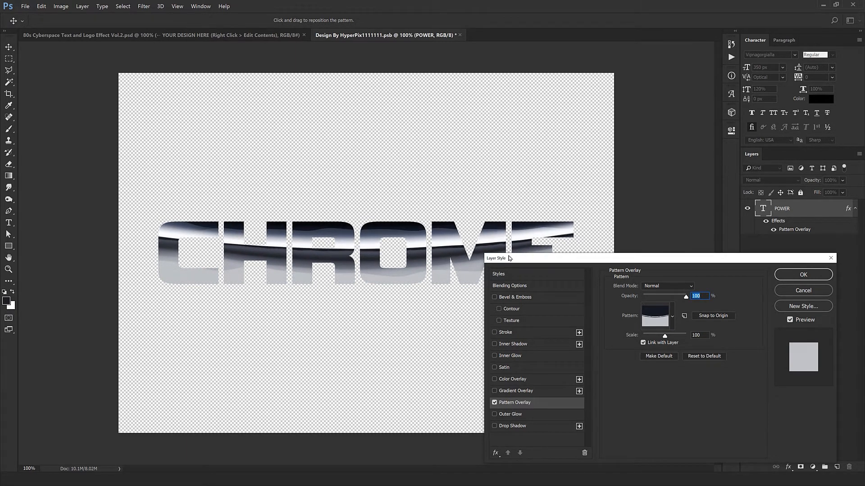
pyautogui.moveTo(515, 258); pyautogui.dragTo(508, 294)
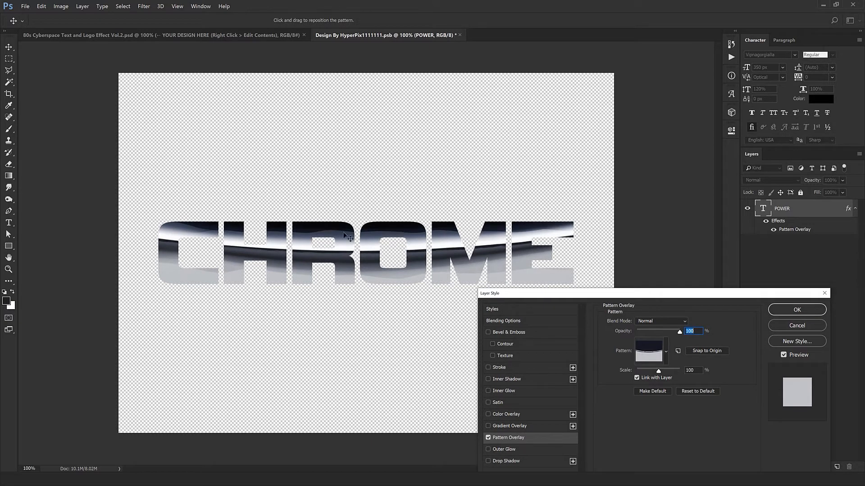
pyautogui.moveTo(392, 289)
pyautogui.mouseDown()
pyautogui.moveTo(390, 273)
pyautogui.moveTo(384, 309)
pyautogui.moveTo(384, 292)
pyautogui.mouseUp()
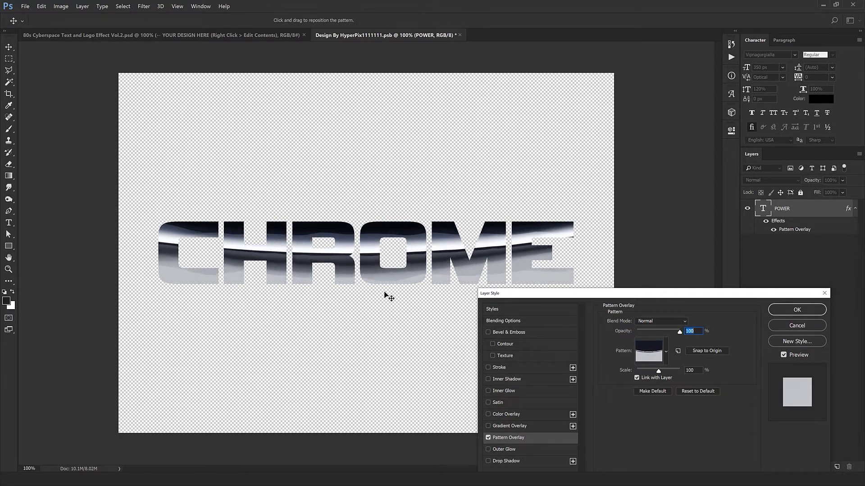
pyautogui.click(786, 311)
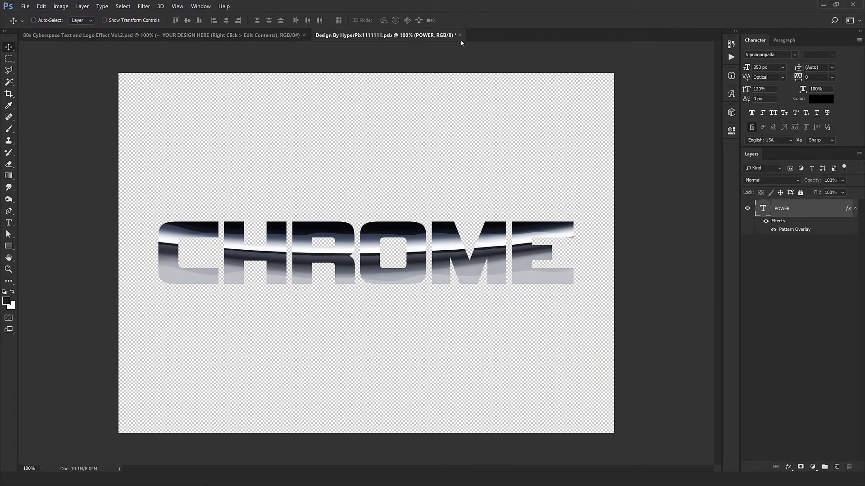
pyautogui.click(460, 35)
pyautogui.click(407, 182)
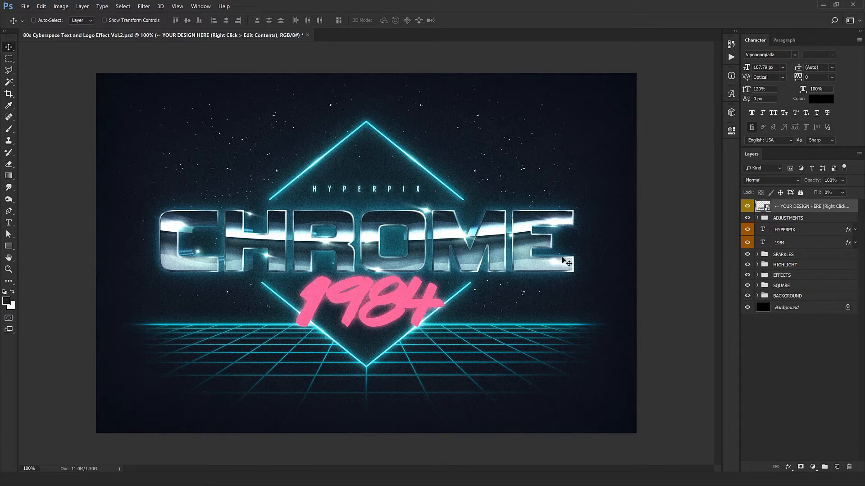
# Hide the EXTRUSION group inside the EFFECTS group.
pyautogui.click(782, 275)
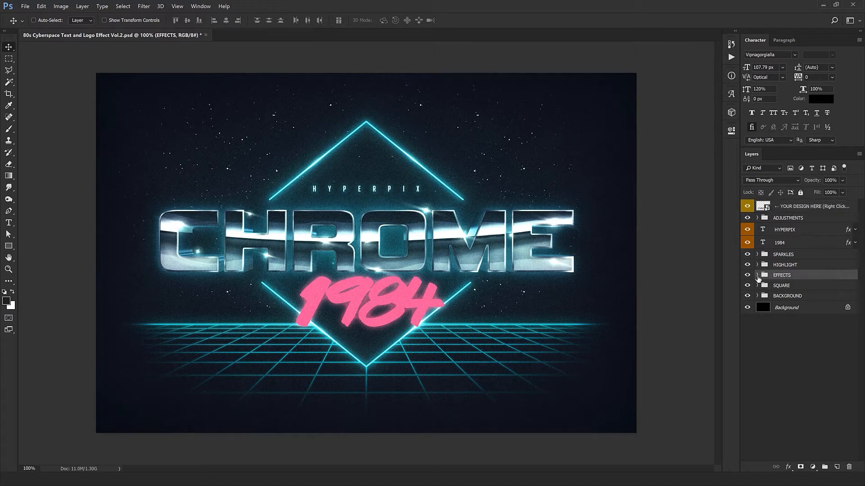
pyautogui.click(757, 276)
pyautogui.click(792, 308)
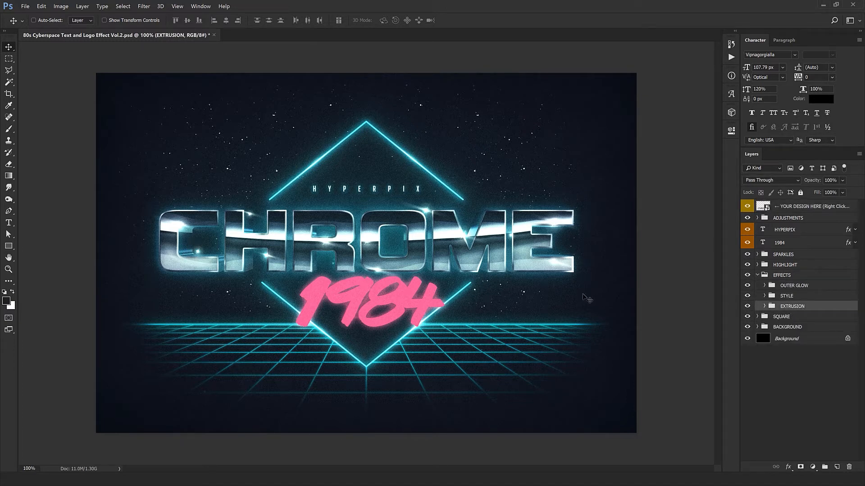
pyautogui.click(747, 307)
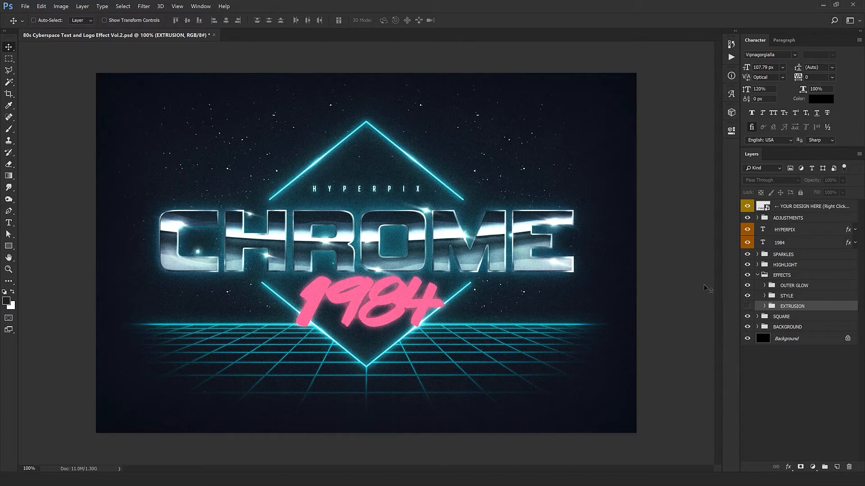
# Examine the CHROME lettering up close at 200% with the extrusion hidden.
pyautogui.click(762, 275)
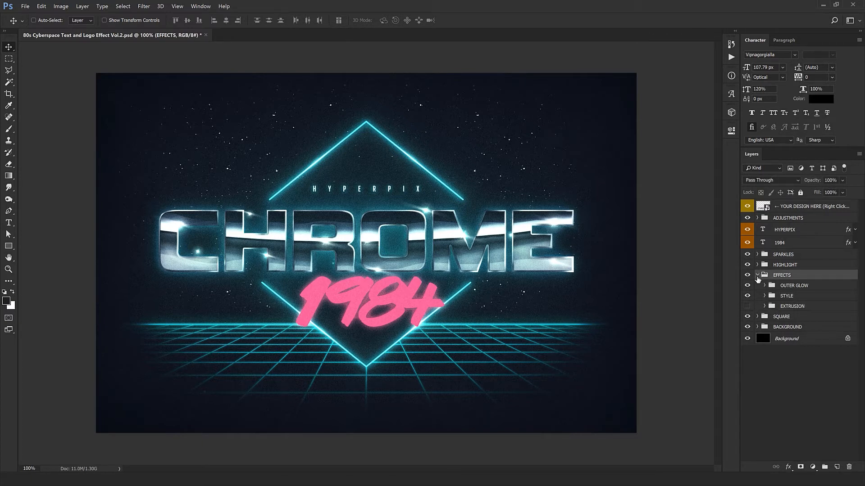
pyautogui.click(757, 276)
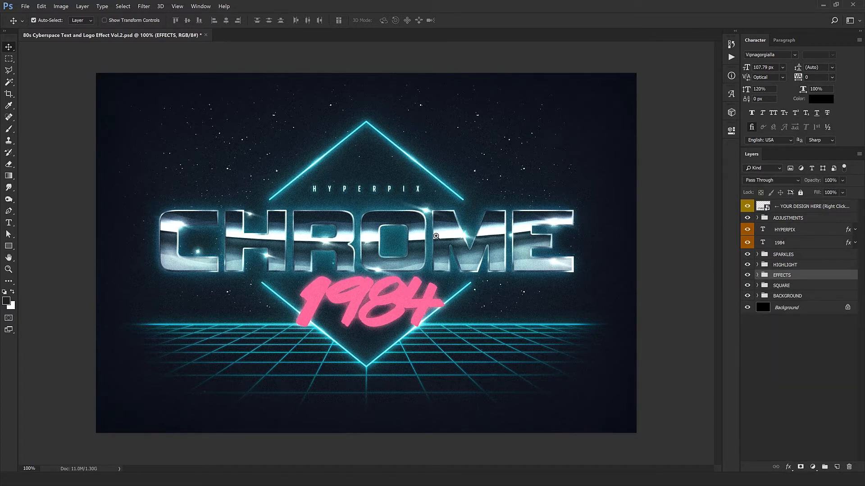
pyautogui.click(757, 276)
pyautogui.hotkey('ctrl', '+')
pyautogui.moveTo(542, 241); pyautogui.dragTo(341, 271)
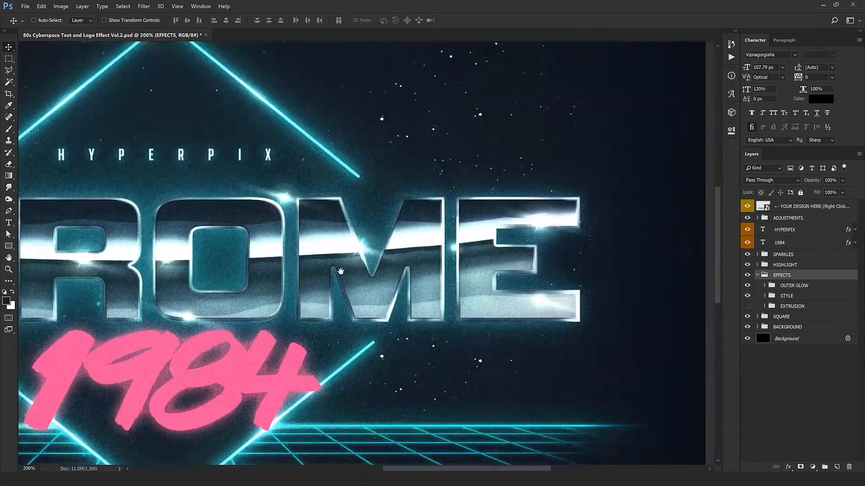
pyautogui.moveTo(210, 311); pyautogui.dragTo(378, 132)
pyautogui.hotkey('ctrl', '-')
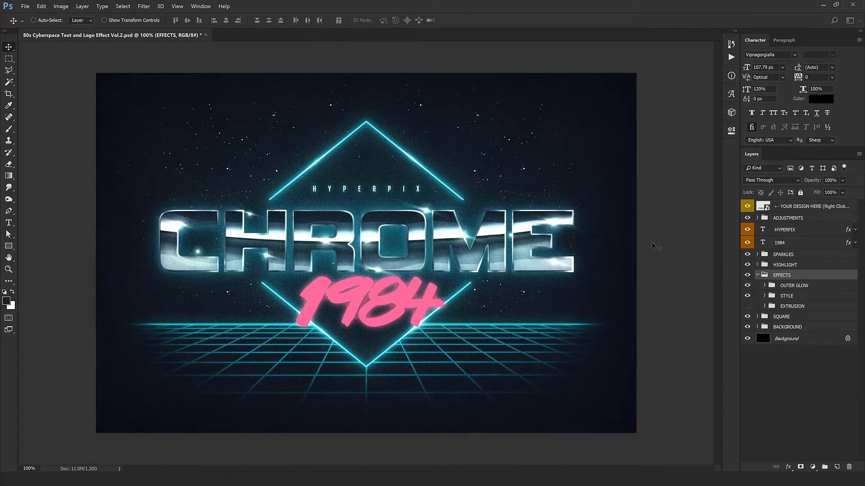
# Expand the ADJUSTMENTS group and its color, brightness and contrast subgroup.
pyautogui.click(815, 234)
pyautogui.click(813, 218)
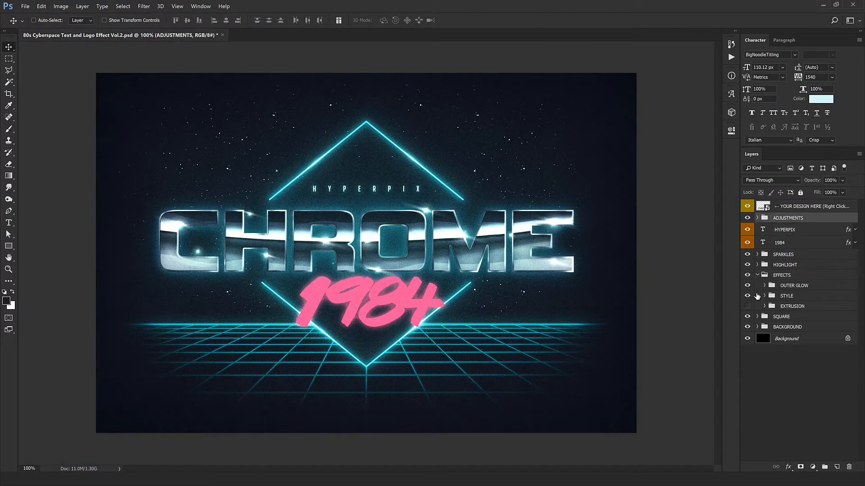
pyautogui.click(757, 218)
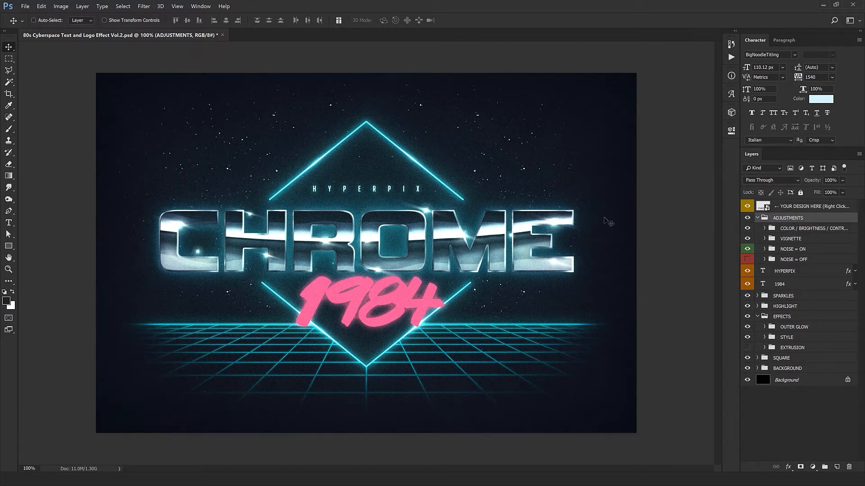
pyautogui.click(765, 229)
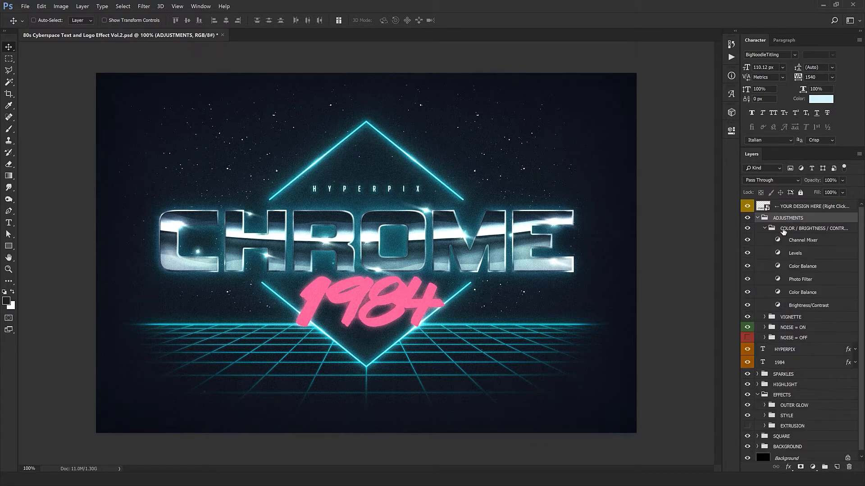
# Try different color shifts for the midtones and another tonal range on the Color Balance layer just above Brightness/Contrast.
pyautogui.click(802, 244)
pyautogui.doubleClick(778, 293)
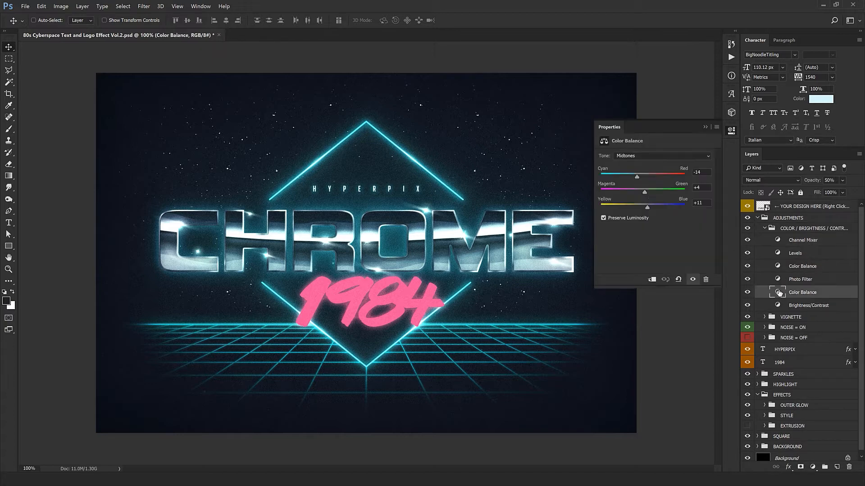
pyautogui.moveTo(638, 177); pyautogui.dragTo(668, 177)
pyautogui.moveTo(647, 205); pyautogui.dragTo(608, 194)
pyautogui.moveTo(666, 203); pyautogui.dragTo(684, 199)
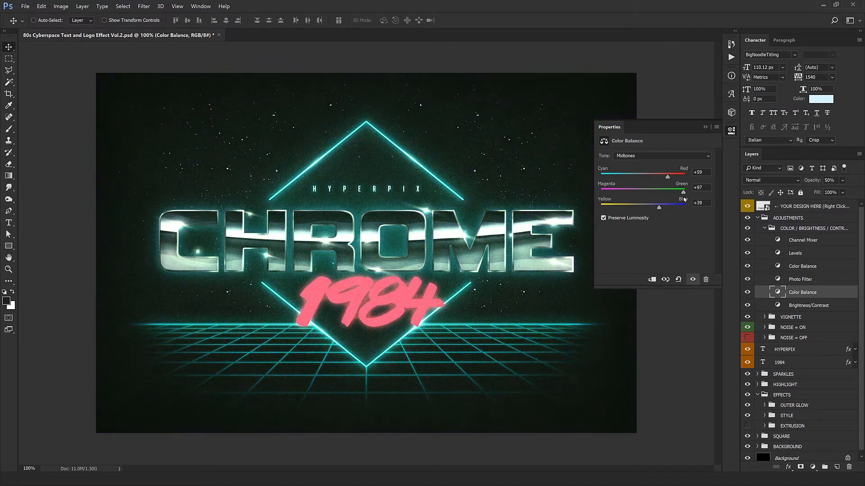
pyautogui.click(661, 156)
pyautogui.click(630, 163)
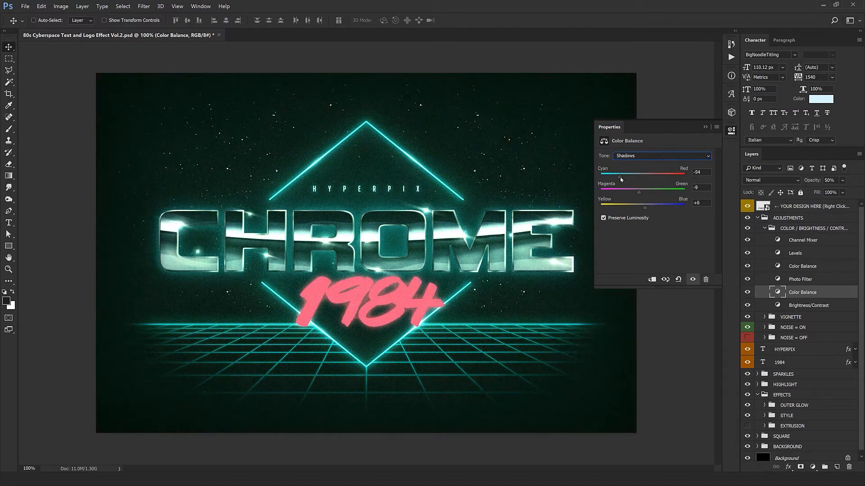
pyautogui.moveTo(644, 206); pyautogui.dragTo(628, 197)
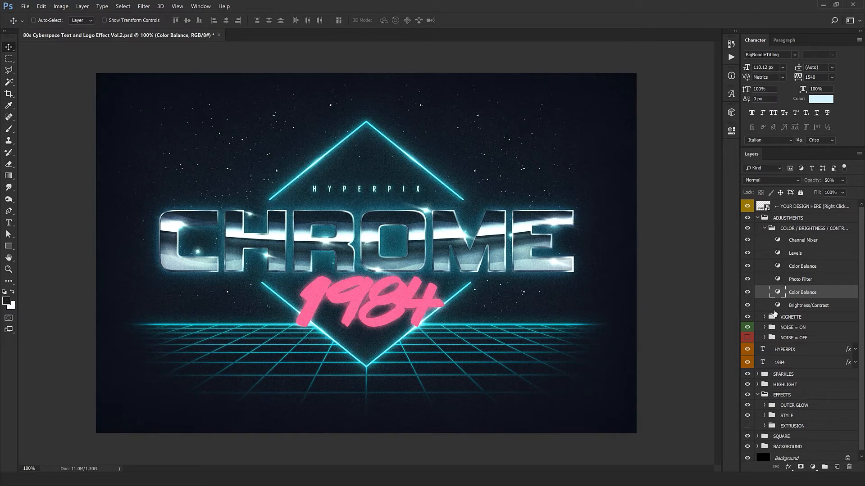
# Collapse the color subgroup, preview the Vignette layer of the VIGNETTE group at 100% opacity, and set its opacity to 82%.
pyautogui.click(766, 232)
pyautogui.click(764, 228)
pyautogui.click(760, 242)
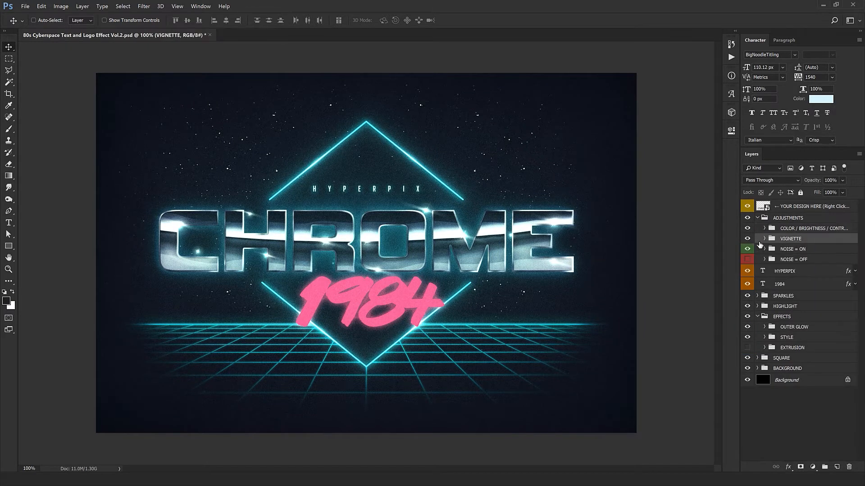
pyautogui.click(762, 238)
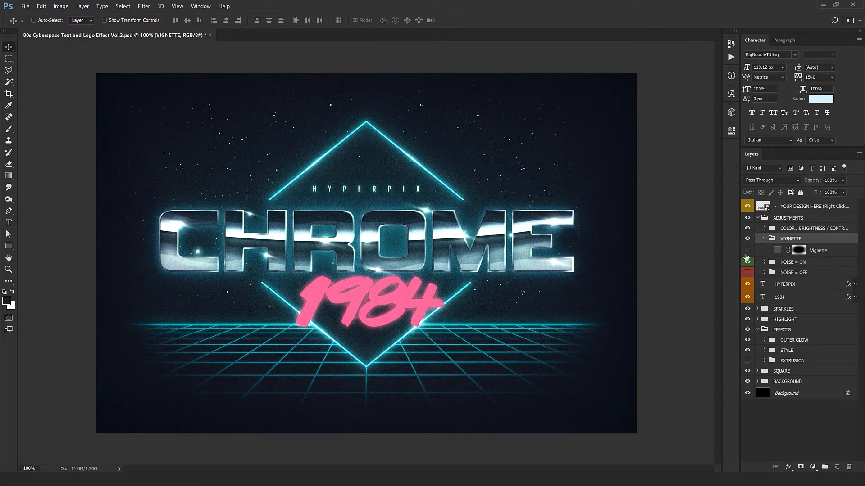
pyautogui.click(818, 251)
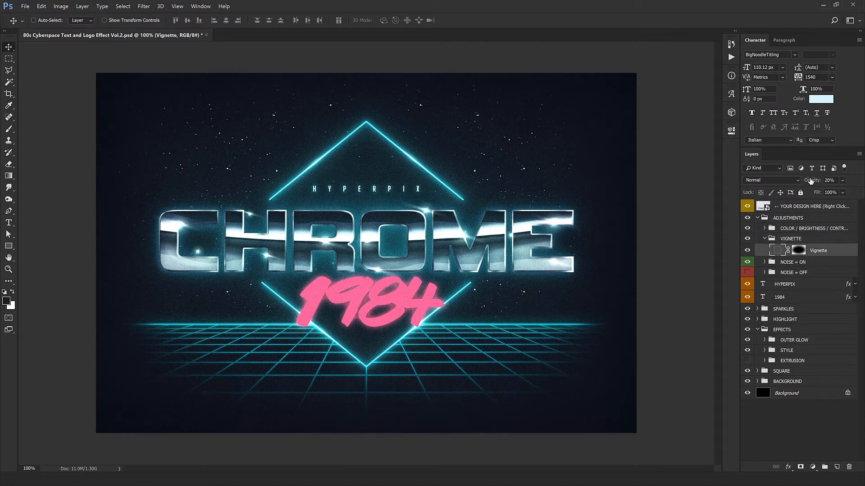
pyautogui.moveTo(810, 180); pyautogui.dragTo(831, 185)
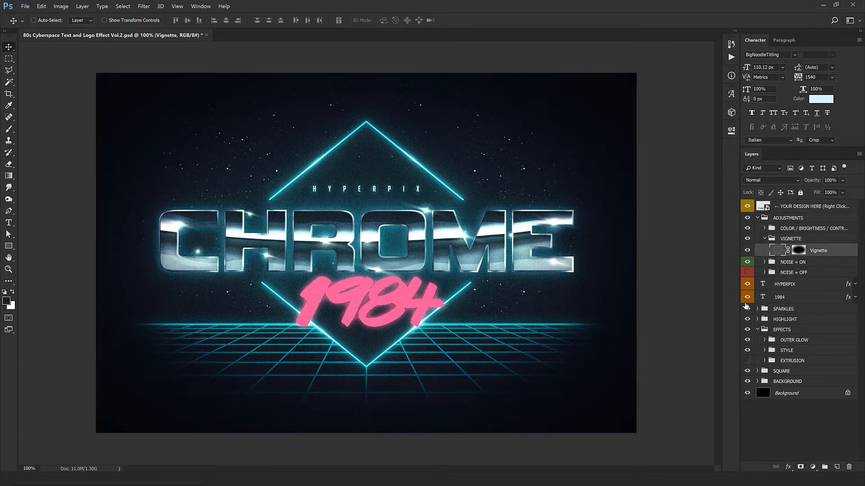
pyautogui.click(748, 251)
pyautogui.click(749, 250)
pyautogui.moveTo(814, 186); pyautogui.dragTo(803, 184)
# Try other fill colors for the Vignette layer and discard the color change.
pyautogui.doubleClick(778, 252)
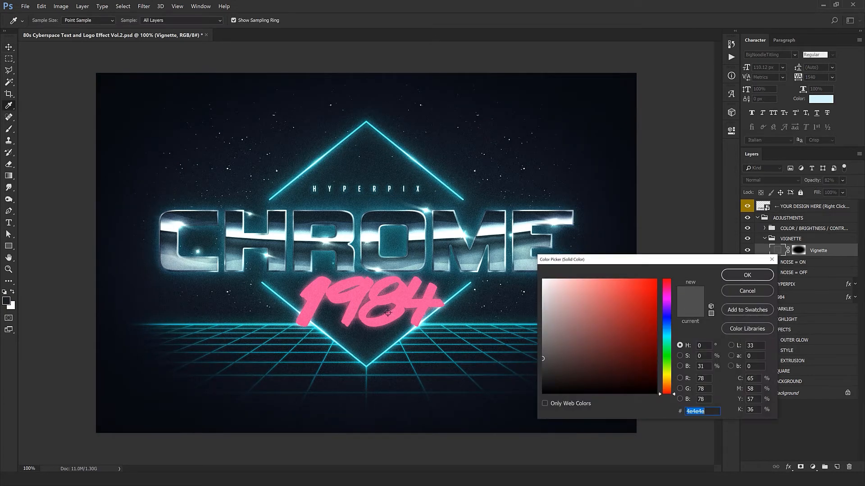
pyautogui.click(667, 287)
pyautogui.click(575, 340)
pyautogui.moveTo(579, 327)
pyautogui.mouseDown()
pyautogui.moveTo(586, 307)
pyautogui.moveTo(552, 290)
pyautogui.moveTo(576, 350)
pyautogui.moveTo(542, 393)
pyautogui.mouseUp()
pyautogui.click(753, 292)
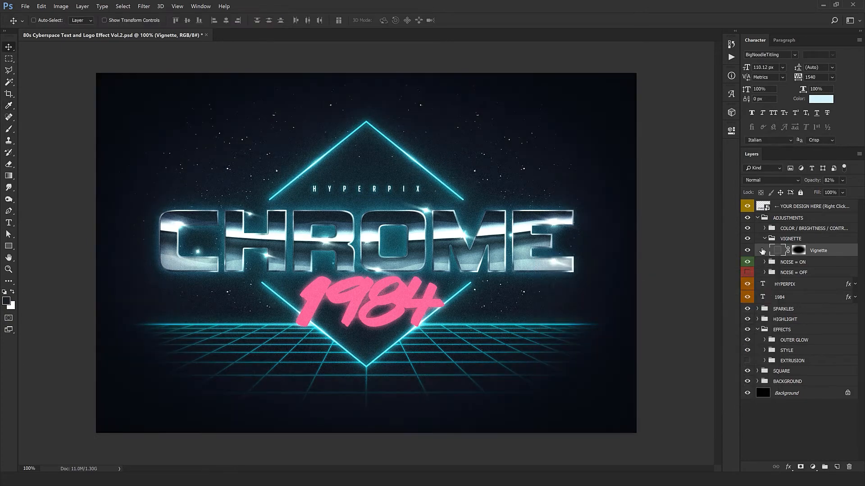
# Collapse the VIGNETTE group and select the NOISE = OFF group.
pyautogui.click(772, 239)
pyautogui.click(764, 239)
pyautogui.click(784, 262)
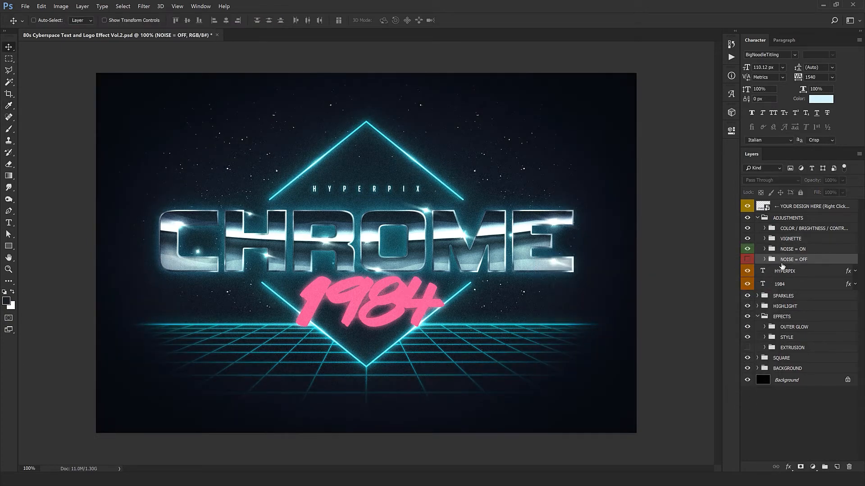
# Examine the noise grain over the chrome lettering and the diamond outline at 200% zoom.
pyautogui.scroll(1, 425, 259)
pyautogui.moveTo(471, 205); pyautogui.dragTo(453, 285)
pyautogui.moveTo(379, 271); pyautogui.dragTo(447, 275)
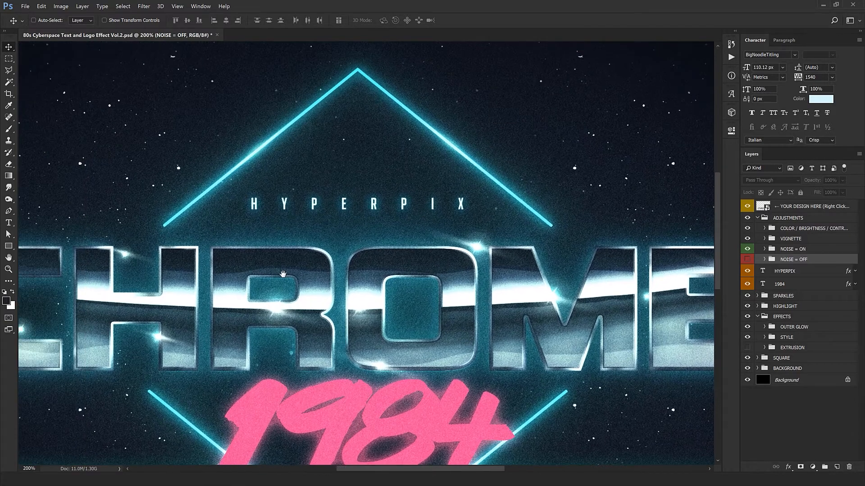
pyautogui.moveTo(362, 194); pyautogui.dragTo(474, 30)
pyautogui.moveTo(475, 288); pyautogui.dragTo(390, 307)
pyautogui.moveTo(667, 296); pyautogui.dragTo(527, 355)
pyautogui.moveTo(504, 299); pyautogui.dragTo(536, 339)
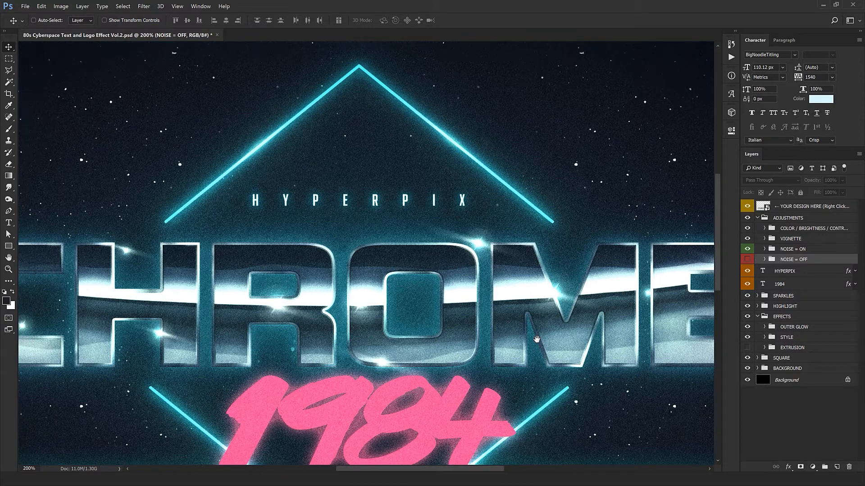
# Preview the design without grain by hiding the NOISE = ON group and showing the NOISE = OFF group.
pyautogui.click(748, 250)
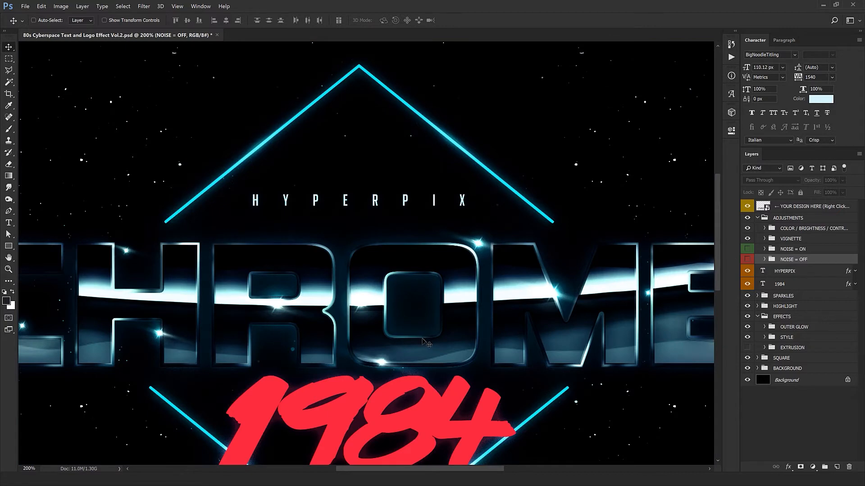
pyautogui.click(748, 261)
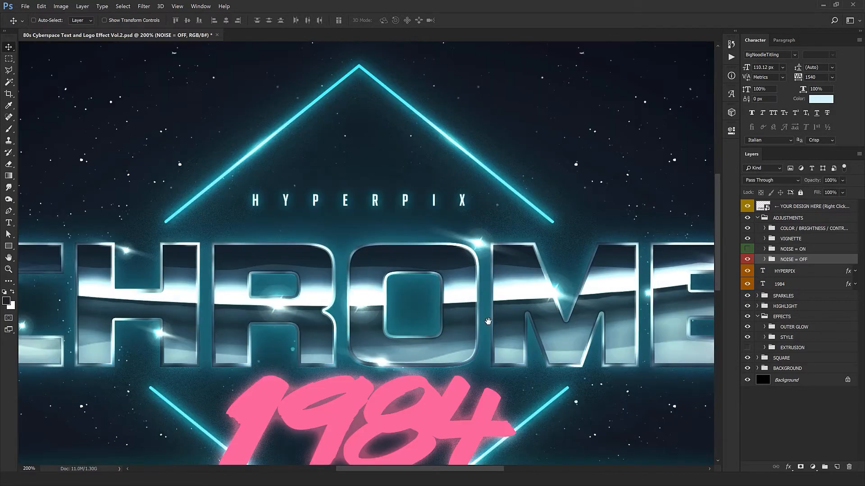
pyautogui.moveTo(491, 311); pyautogui.dragTo(518, 227)
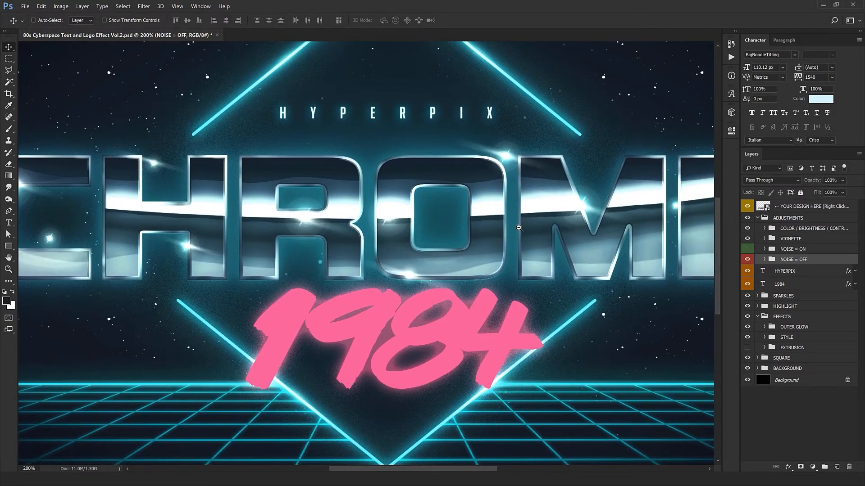
pyautogui.hotkey('ctrl', '-')
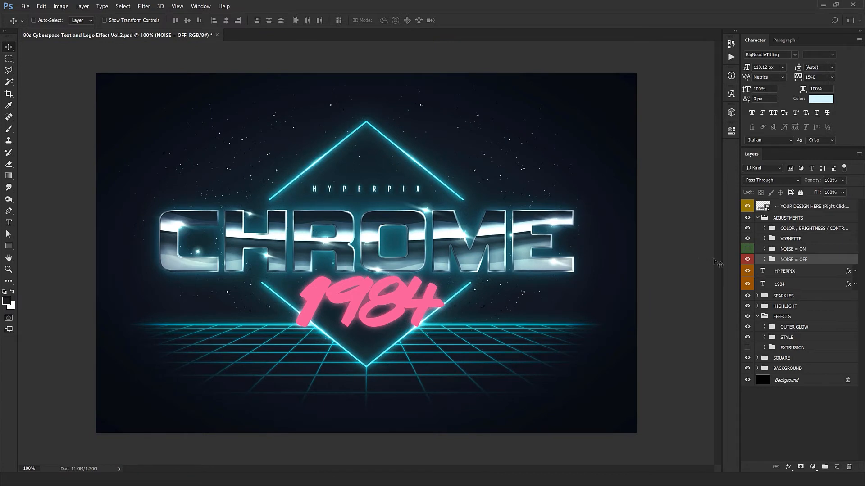
# Preview both noise groups shown and hidden, leave only NOISE = ON visible, and collapse the ADJUSTMENTS group.
pyautogui.click(747, 250)
pyautogui.click(747, 261)
pyautogui.click(748, 262)
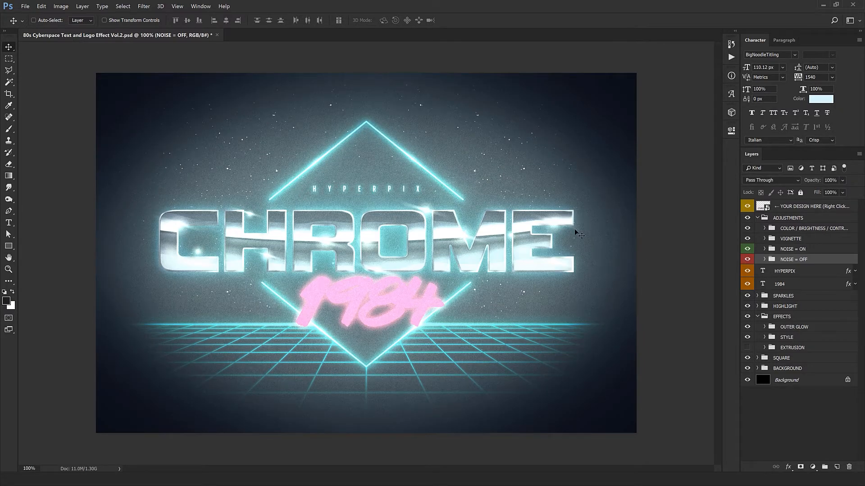
pyautogui.moveTo(747, 260); pyautogui.dragTo(747, 250)
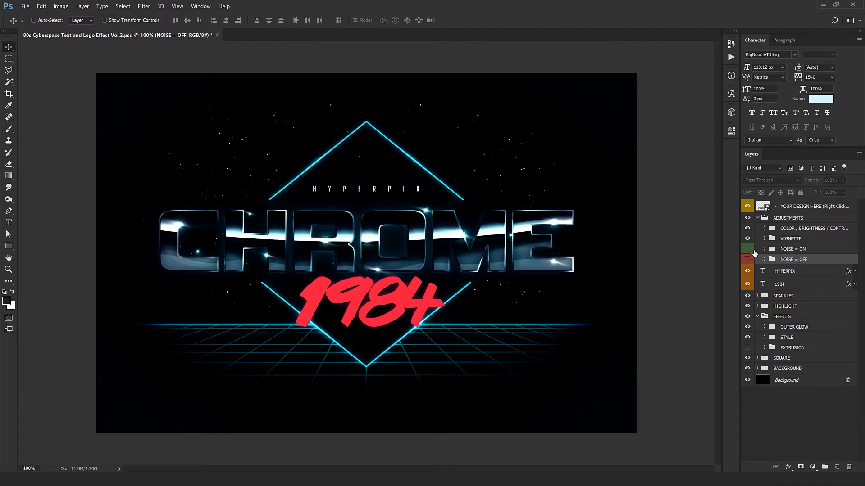
pyautogui.click(748, 249)
pyautogui.click(761, 218)
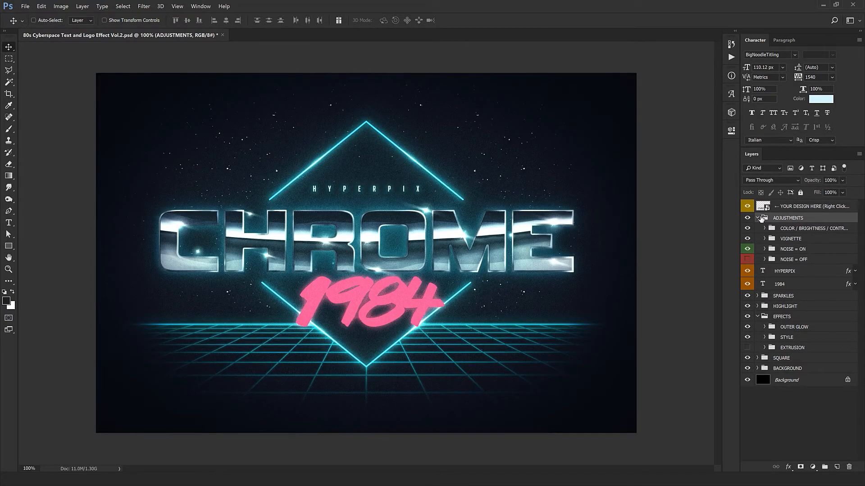
pyautogui.click(758, 218)
# Replace the text of the HYPERPIX layer with YOUR DESIGN STUDIO.
pyautogui.click(783, 231)
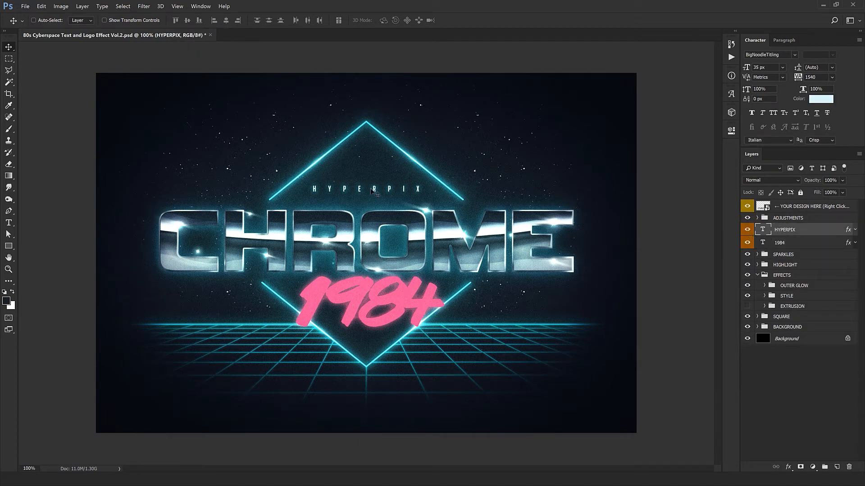
pyautogui.doubleClick(762, 232)
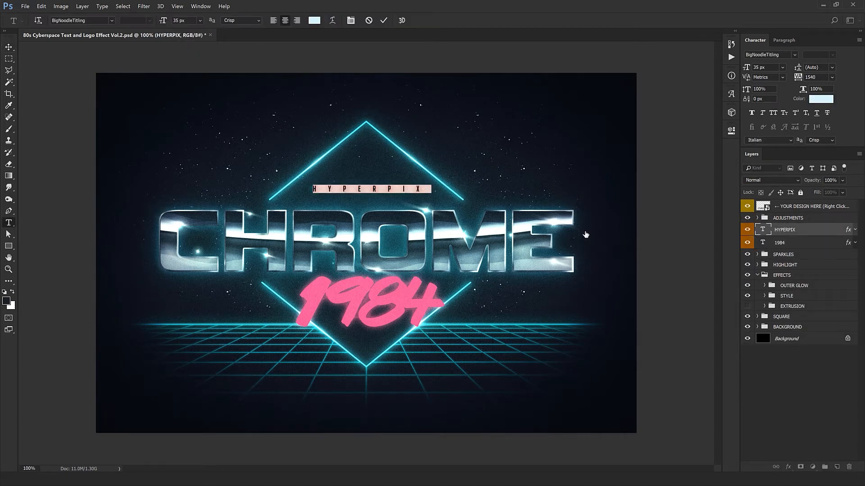
pyautogui.write('YOUR')
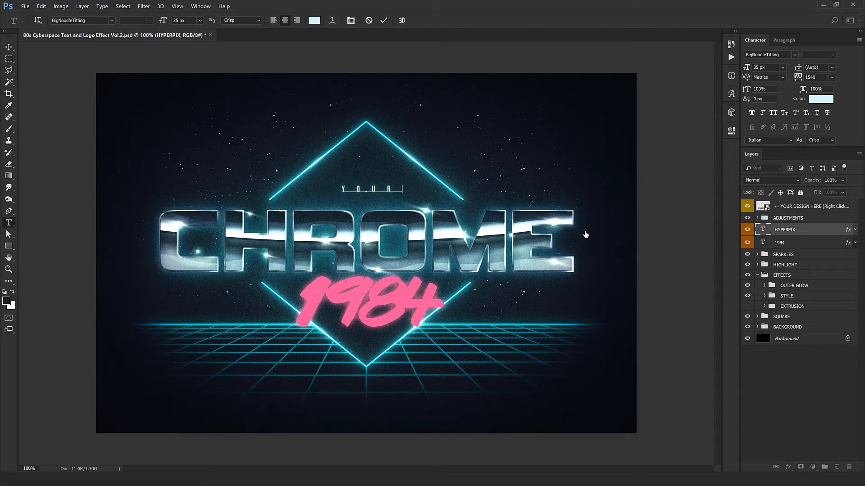
pyautogui.write(' DESIGN')
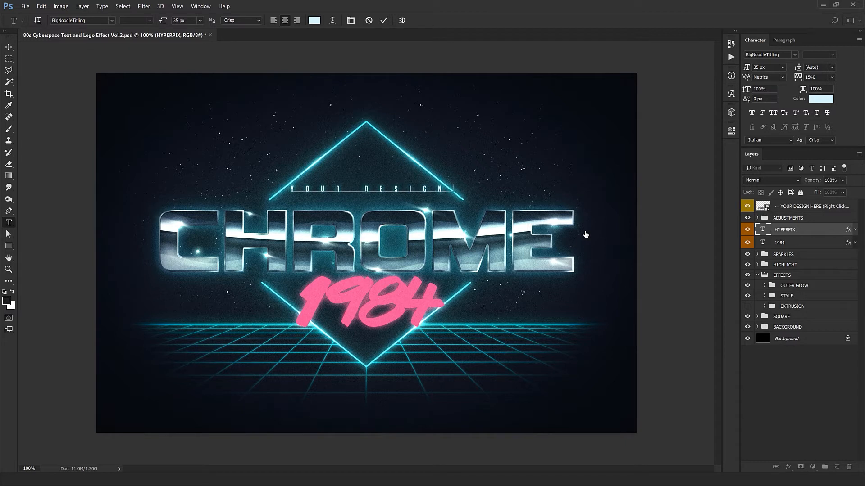
pyautogui.write(' STUDIO')
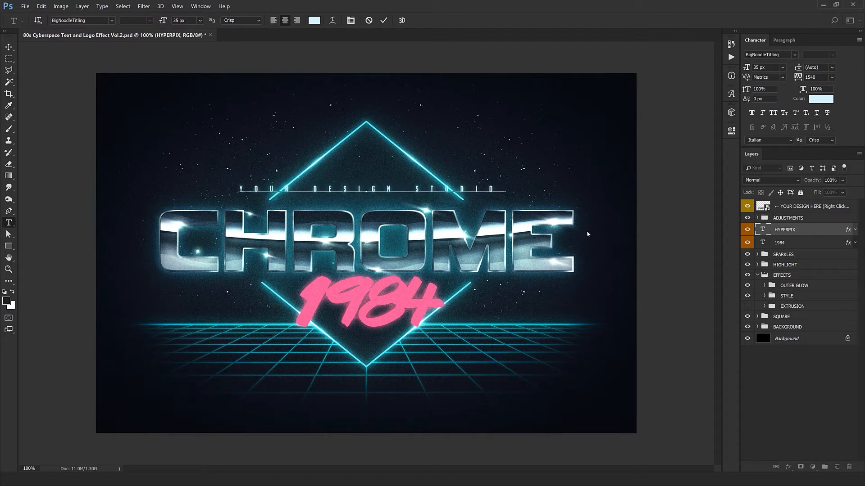
# Set the tracking of the whole YOUR DESIGN STUDIO line to 540 and commit the text edit.
pyautogui.hotkey('ctrl', 'a')
pyautogui.click(823, 78)
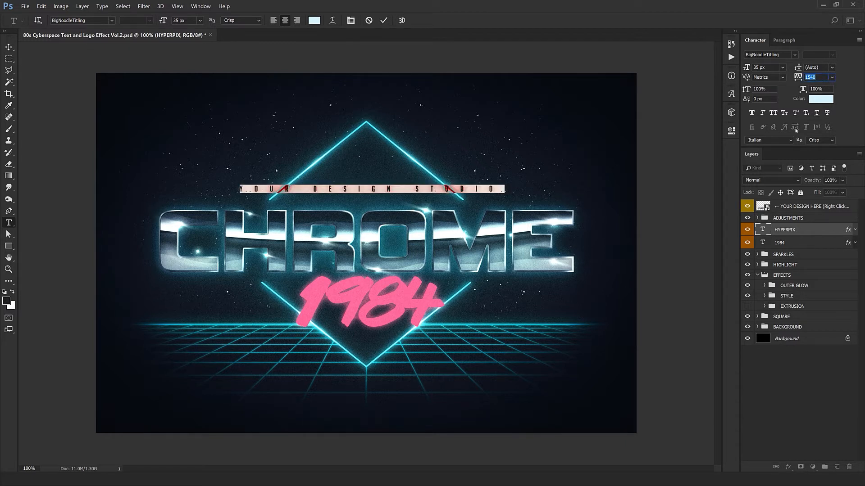
pyautogui.hotkey('shift', 'Down')
pyautogui.hotkey('shift', 'Down')
pyautogui.hotkey('shift', 'Down')
pyautogui.hotkey('shift', 'Down')
pyautogui.hotkey('shift', 'Down')
pyautogui.hotkey('shift', 'Down')
pyautogui.hotkey('shift', 'Down')
pyautogui.hotkey('shift', 'Down')
pyautogui.hotkey('shift', 'Down')
pyautogui.hotkey('shift', 'Down')
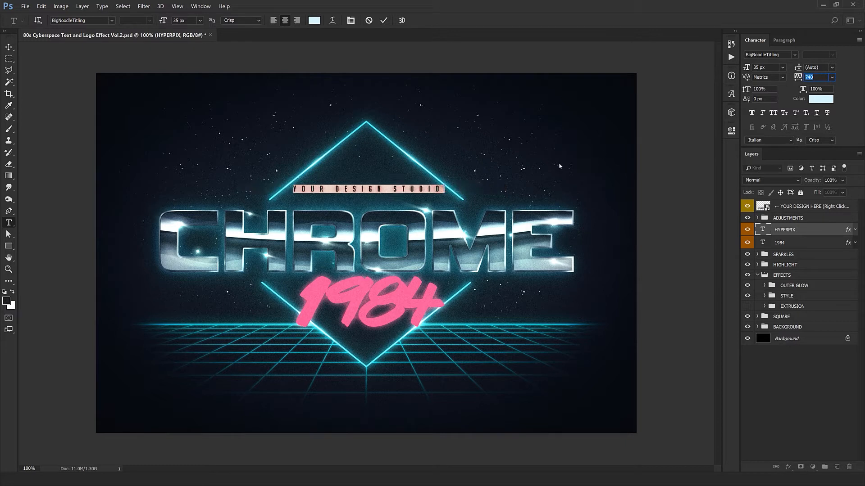
pyautogui.press('Return')
pyautogui.write('.')
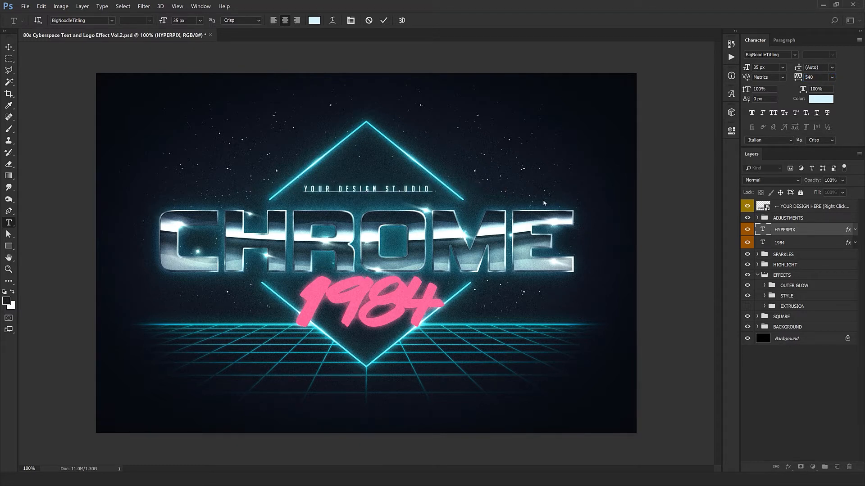
pyautogui.press('BackSpace')
pyautogui.hotkey('ctrl', 'Return')
pyautogui.press('v')
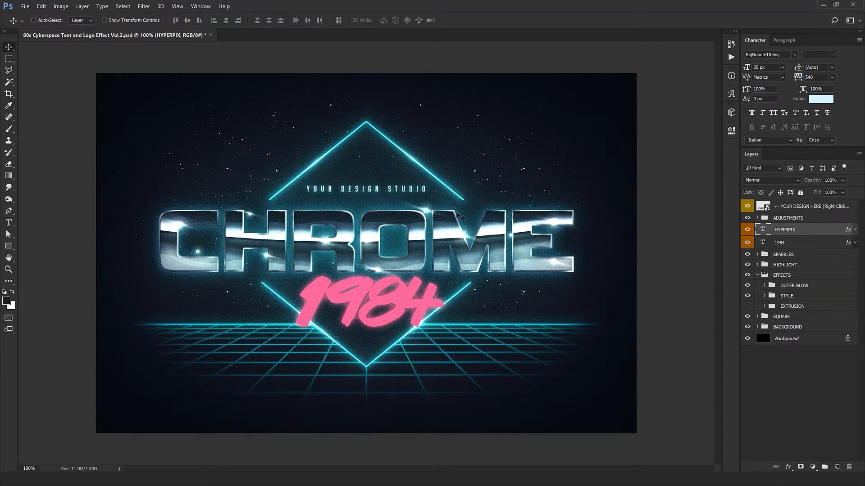
# Replace the pink 1984 text with RETRO and scale it down to a font size of about 265 px.
pyautogui.doubleClick(762, 242)
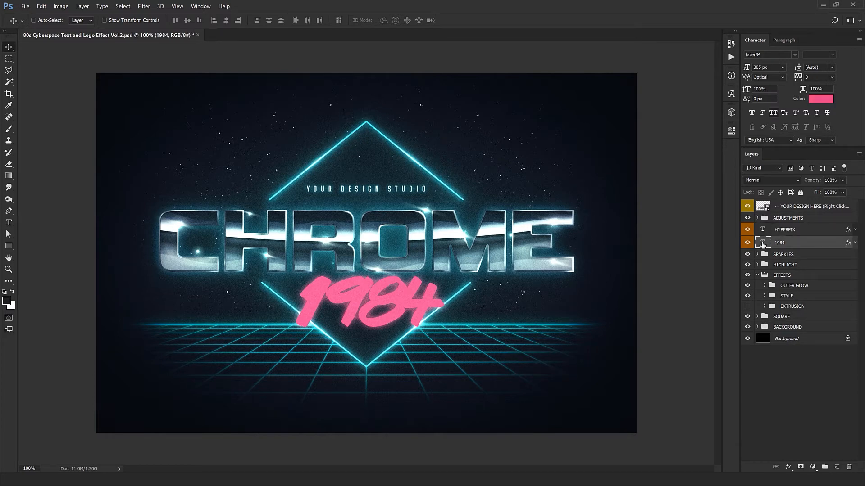
pyautogui.write('RETRO')
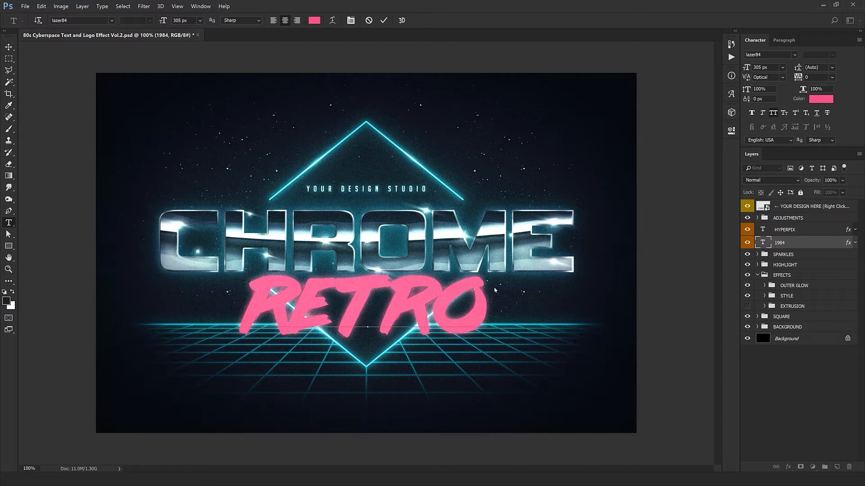
pyautogui.hotkey('ctrl', 'Return')
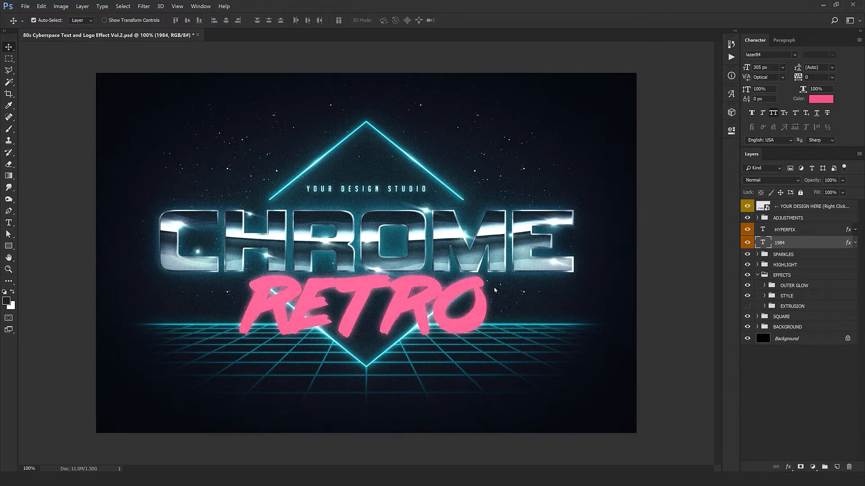
pyautogui.hotkey('ctrl', 't')
pyautogui.moveTo(489, 354); pyautogui.dragTo(473, 347)
pyautogui.press('Return')
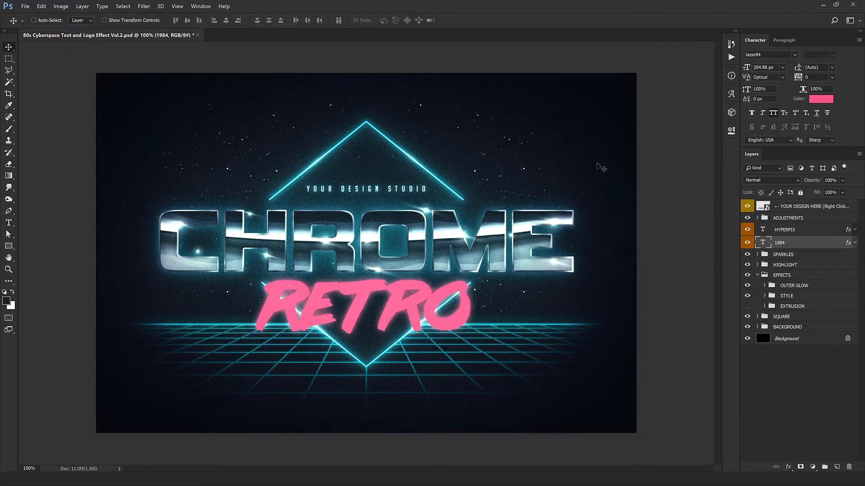
# Try the Dead Stock - Demo font on the RETRO text and undo the font change.
pyautogui.click(766, 54)
pyautogui.write('DEA')
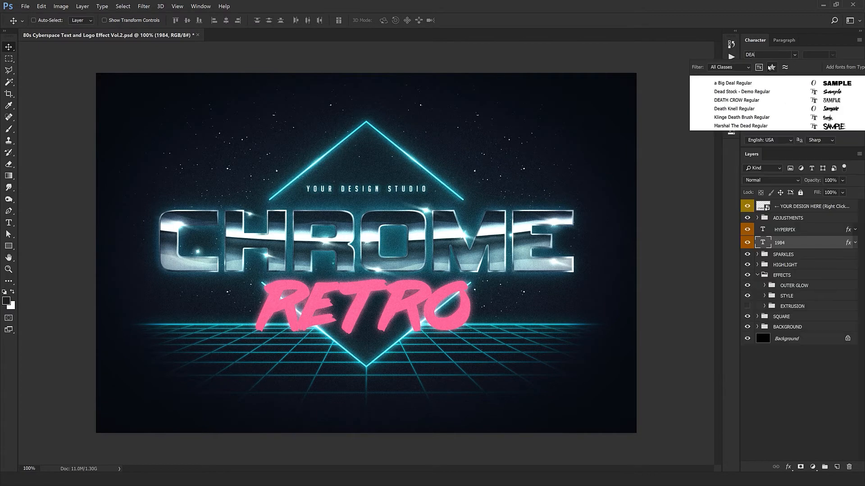
pyautogui.press('Escape')
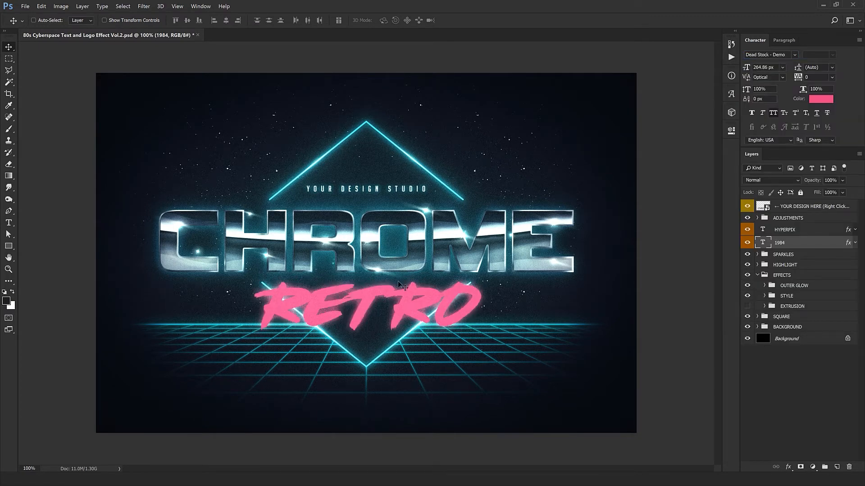
pyautogui.hotkey('ctrl', 'z')
pyautogui.hotkey('ctrl', 'z')
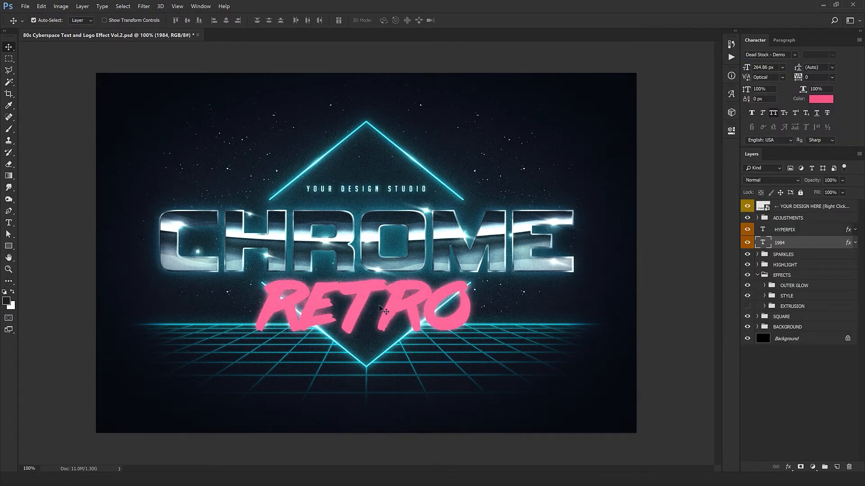
pyautogui.hotkey('ctrl', 'z')
pyautogui.hotkey('ctrl', 'z')
# Expand the SPARKLES group and reposition its first two sparkles, placing one at the upper-left edge of CHROME's C.
pyautogui.click(758, 255)
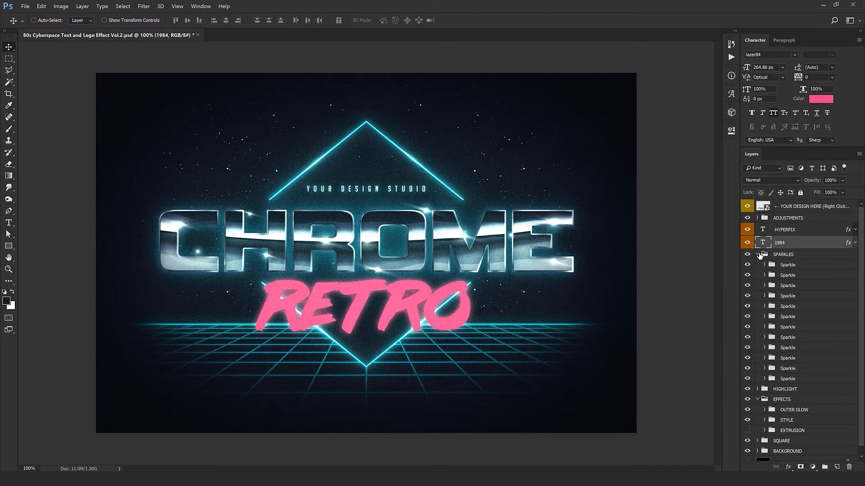
pyautogui.click(788, 265)
pyautogui.moveTo(427, 209); pyautogui.dragTo(370, 267)
pyautogui.click(792, 276)
pyautogui.moveTo(473, 317); pyautogui.dragTo(498, 317)
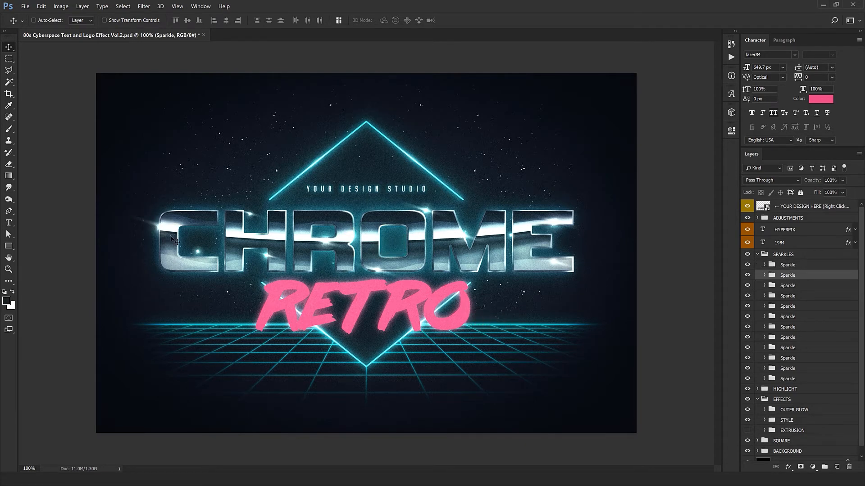
# Move the third sparkle to the lower-right edge of CHROME's E, adjust the sparkles listed below it, and collapse the SPARKLES group.
pyautogui.click(785, 286)
pyautogui.moveTo(324, 338); pyautogui.dragTo(633, 347)
pyautogui.click(800, 296)
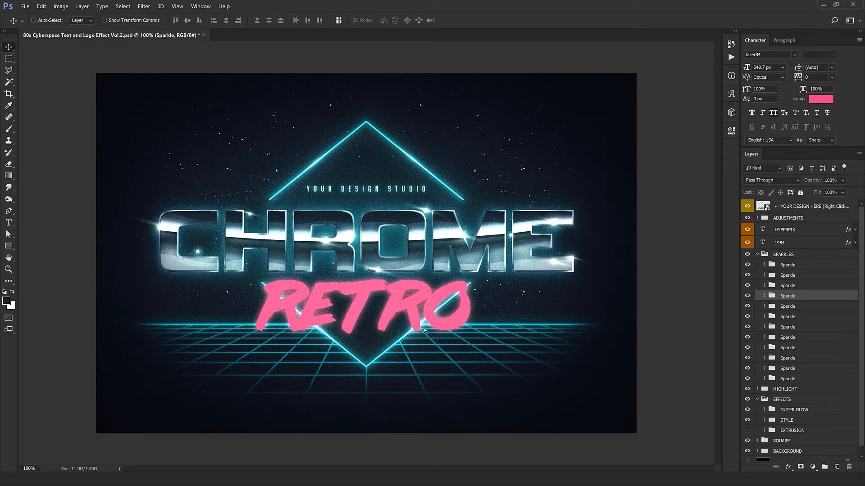
pyautogui.moveTo(421, 327); pyautogui.dragTo(418, 310)
pyautogui.click(789, 306)
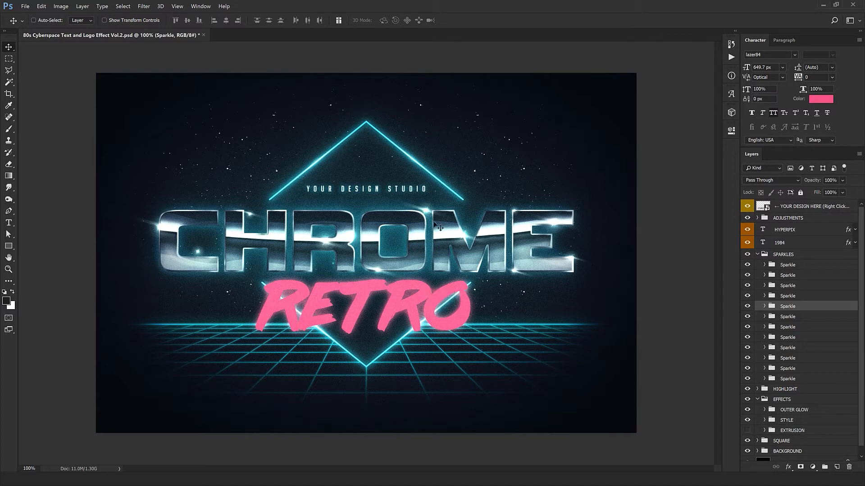
pyautogui.click(806, 316)
pyautogui.moveTo(368, 317); pyautogui.dragTo(443, 323)
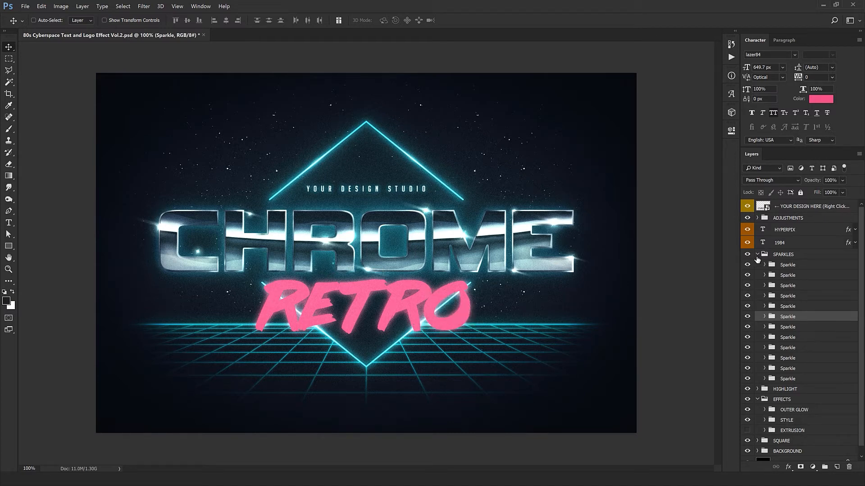
pyautogui.click(757, 254)
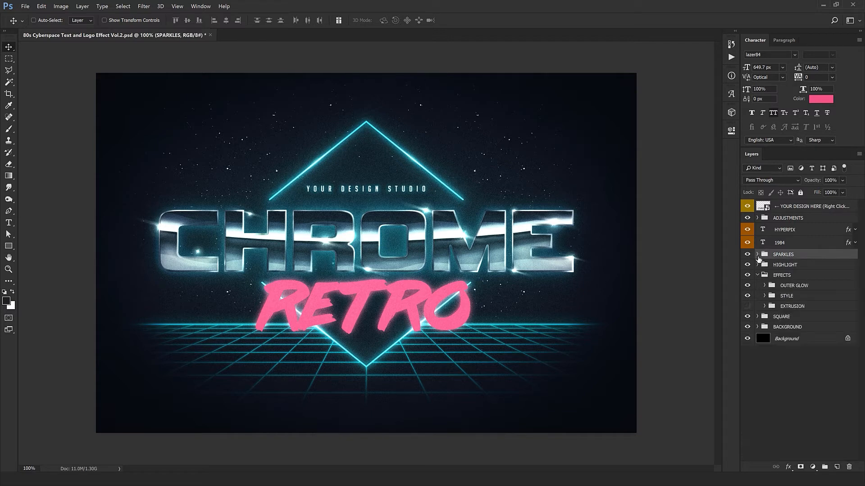
# Compare the chrome text with the HIGHLIGHT group hidden and shown, and select the EFFECTS group.
pyautogui.click(792, 266)
pyautogui.click(747, 264)
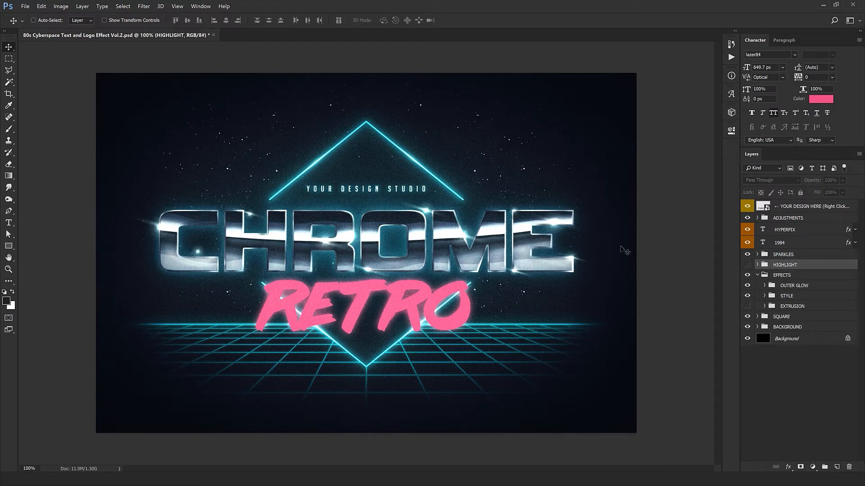
pyautogui.click(747, 265)
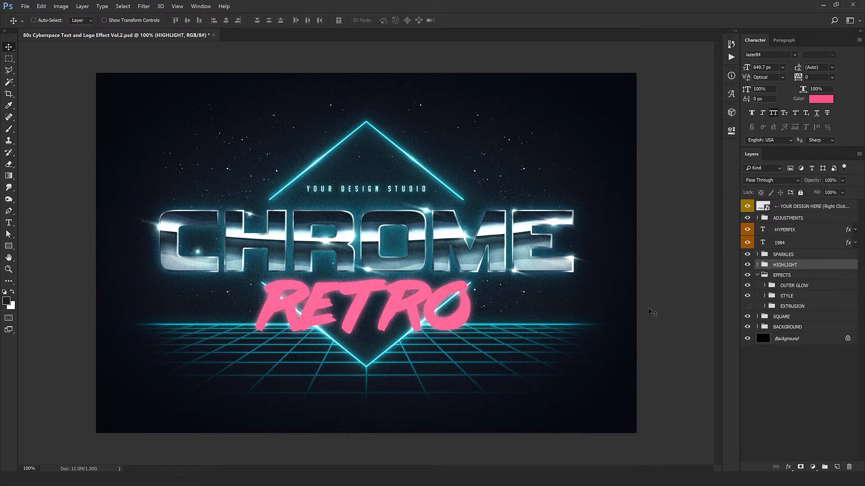
pyautogui.click(787, 276)
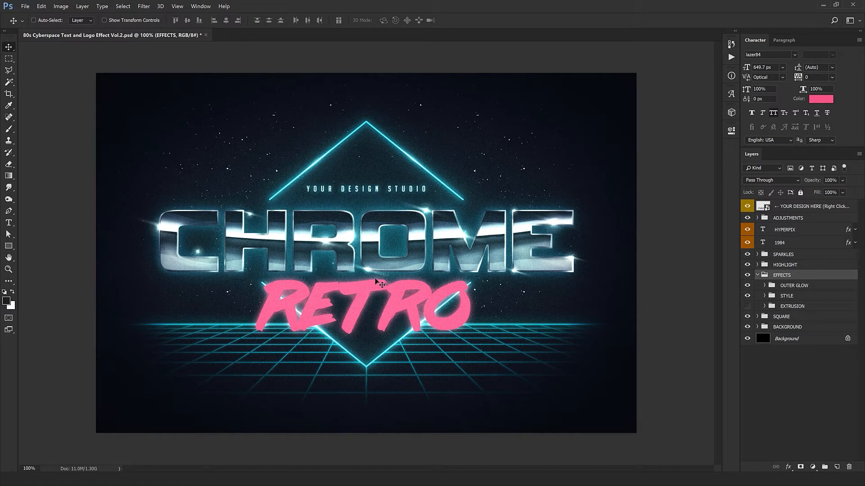
# Expand the SQUARE group and compare the design with the Square layer hidden and shown.
pyautogui.click(810, 318)
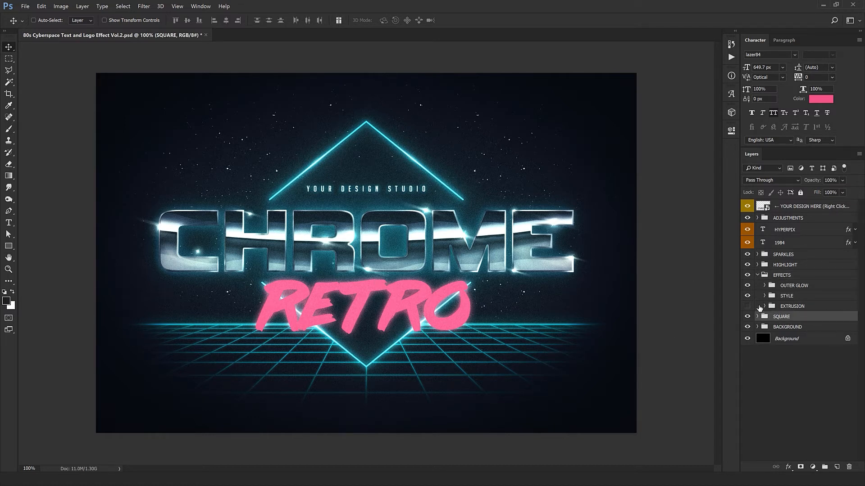
pyautogui.click(757, 317)
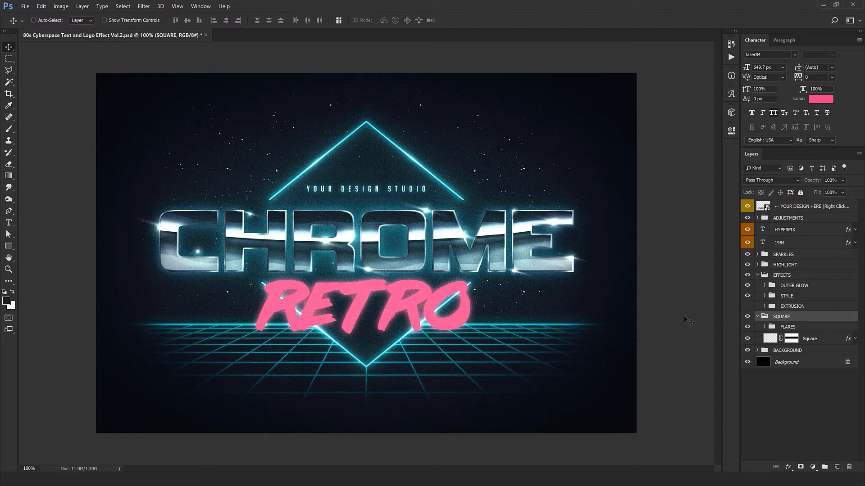
pyautogui.click(745, 327)
pyautogui.click(761, 340)
pyautogui.click(748, 340)
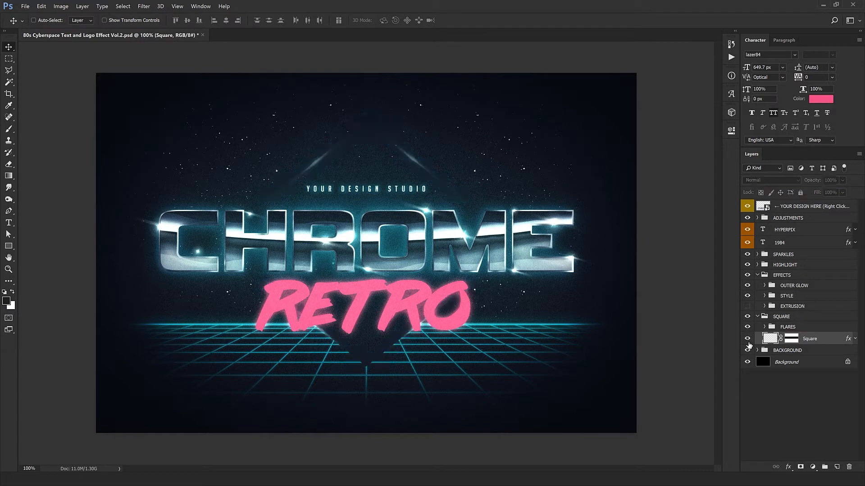
pyautogui.click(747, 340)
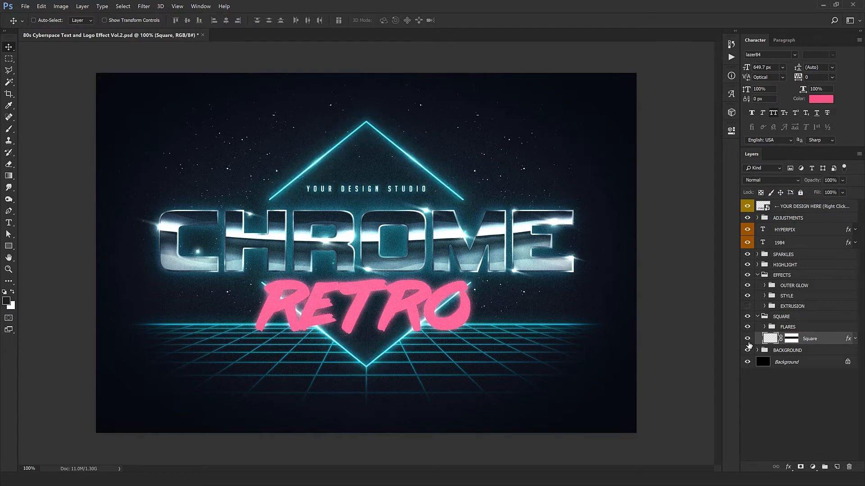
# Paint black on the Square layer's mask with a 101 px hard round brush to trim the diamond's upper-right line above CHROME.
pyautogui.click(792, 340)
pyautogui.keyDown('alt'); pyautogui.click(794, 341); pyautogui.keyUp('alt')
pyautogui.keyDown('alt'); pyautogui.click(794, 341); pyautogui.keyUp('alt')
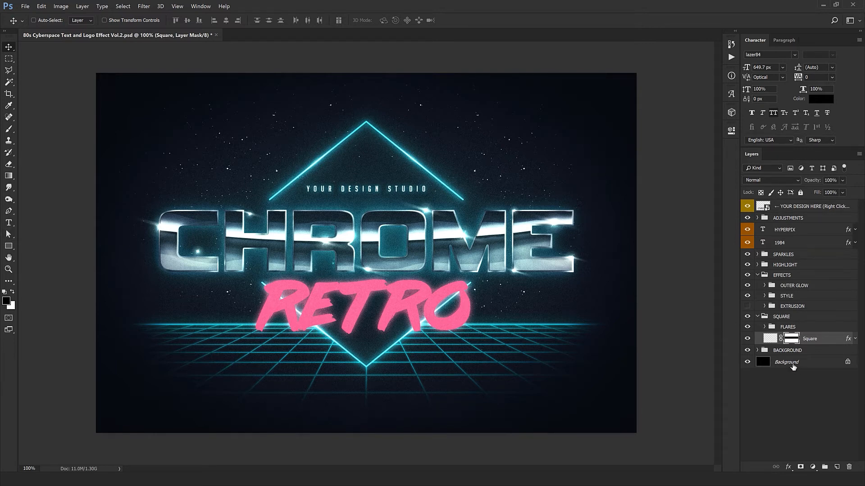
pyautogui.click(775, 338)
pyautogui.click(793, 342)
pyautogui.click(9, 130)
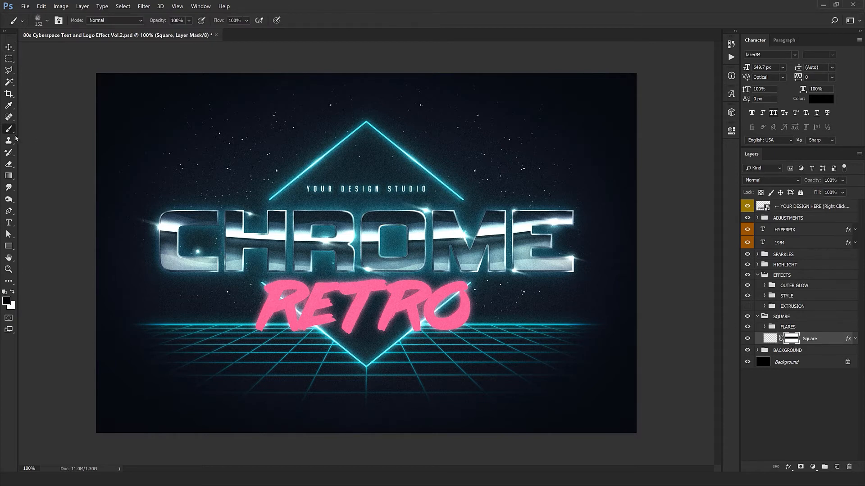
pyautogui.rightClick(146, 161)
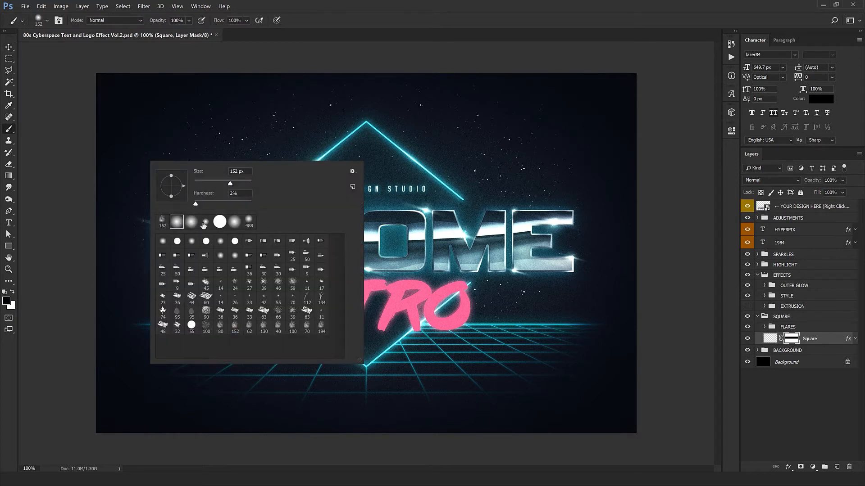
pyautogui.click(219, 222)
pyautogui.press('Return')
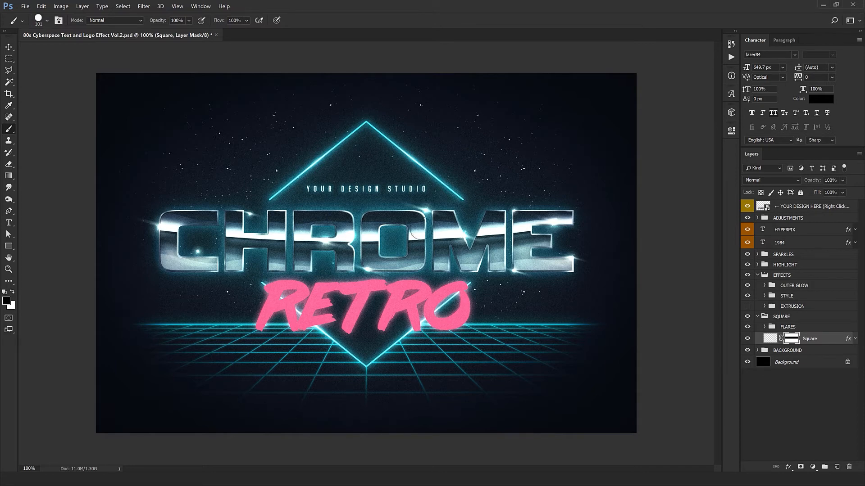
pyautogui.moveTo(491, 201); pyautogui.dragTo(371, 207)
# Paint white on the Square layer's mask to extend the diamond's four line ends up to the CHROME text.
pyautogui.press('x')
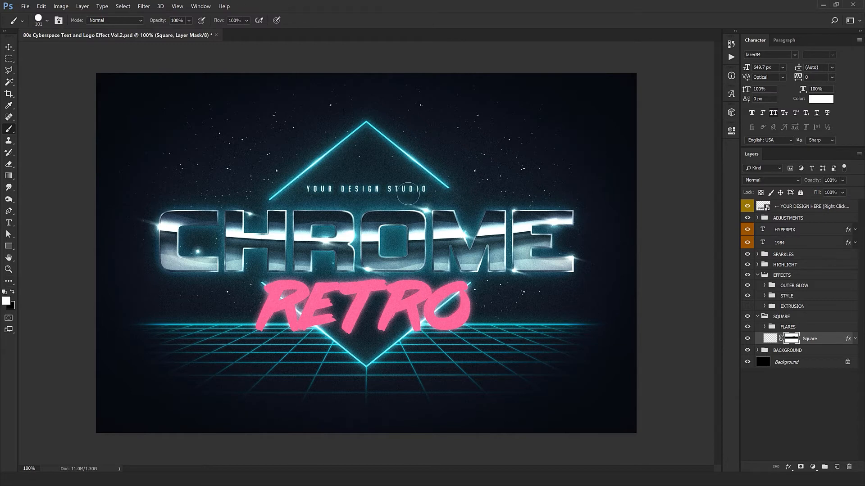
pyautogui.moveTo(448, 191)
pyautogui.mouseDown()
pyautogui.moveTo(513, 195)
pyautogui.moveTo(221, 204)
pyautogui.mouseUp()
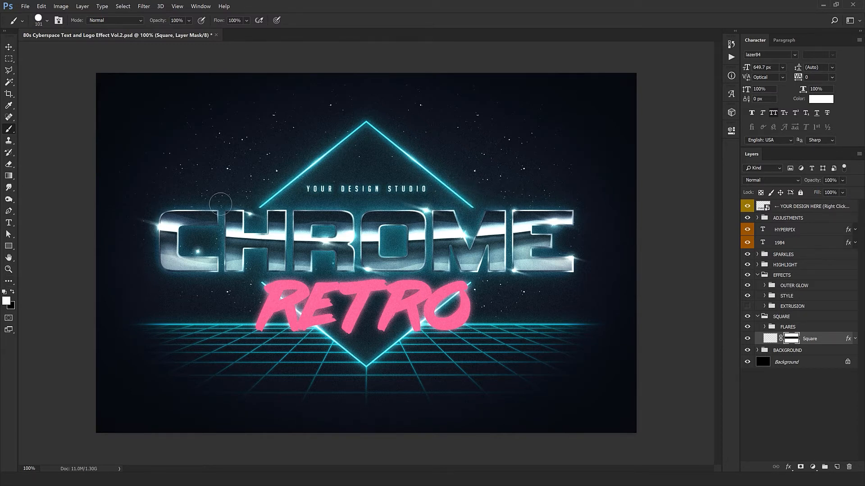
pyautogui.click(258, 288)
pyautogui.click(475, 284)
pyautogui.click(471, 206)
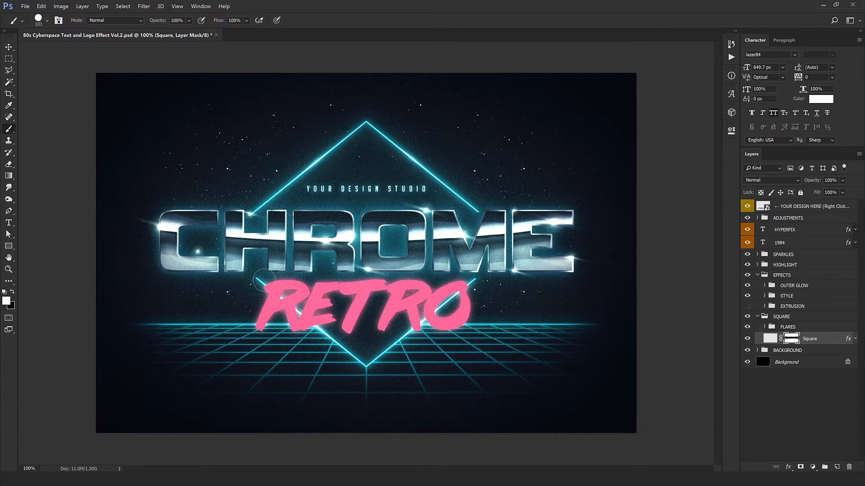
pyautogui.click(252, 283)
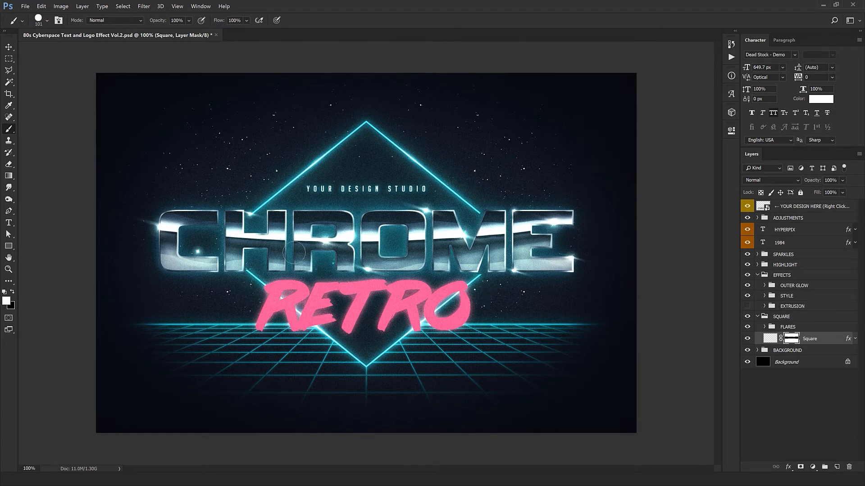
# Collapse the SQUARE group and briefly look through the layers inside the BACKGROUND group.
pyautogui.click(757, 317)
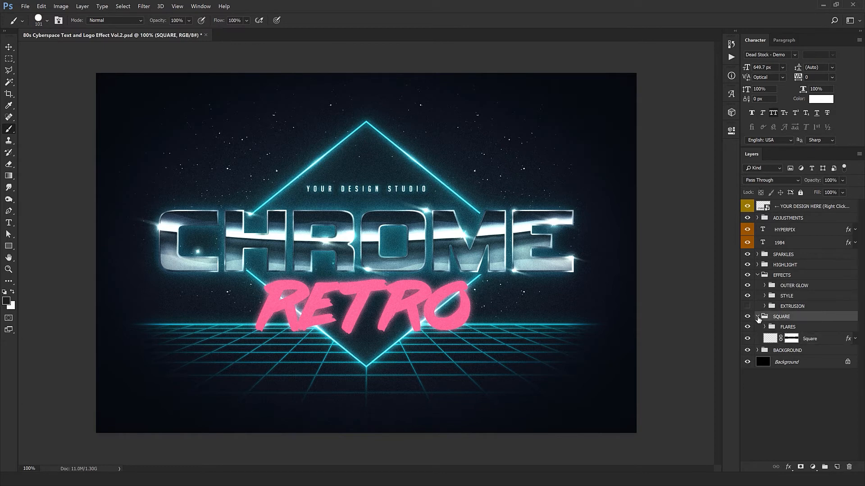
pyautogui.click(757, 328)
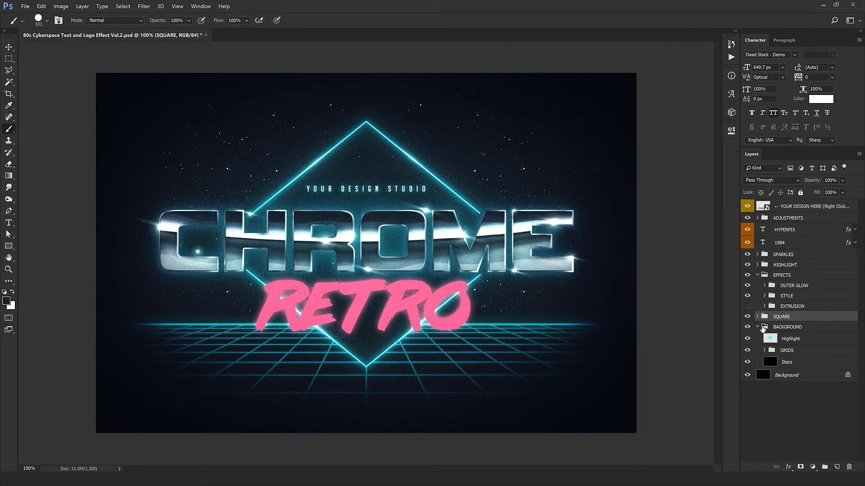
pyautogui.click(757, 327)
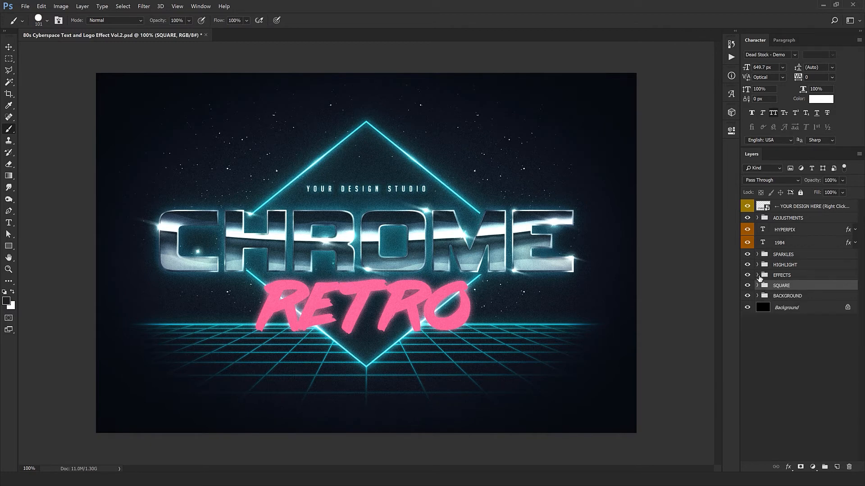
# Show the EXTRUSION group, collapse the EFFECTS group, and make the Move tool active.
pyautogui.click(747, 306)
pyautogui.click(762, 275)
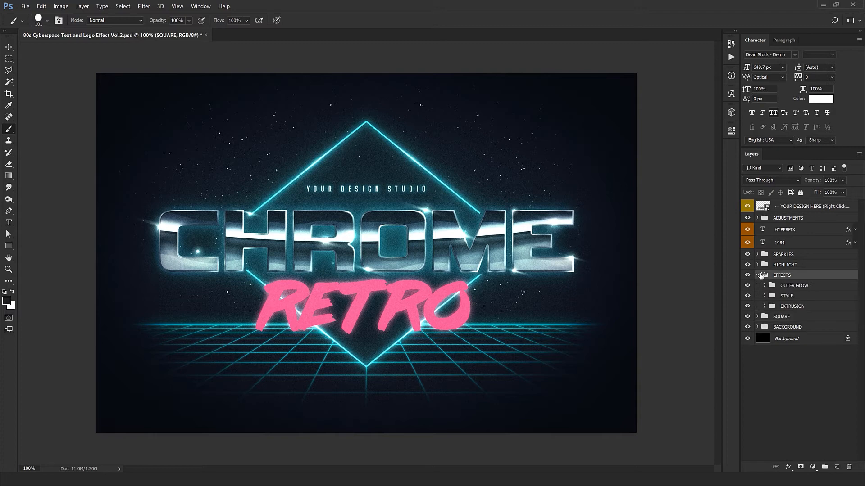
pyautogui.click(757, 275)
pyautogui.press('v')
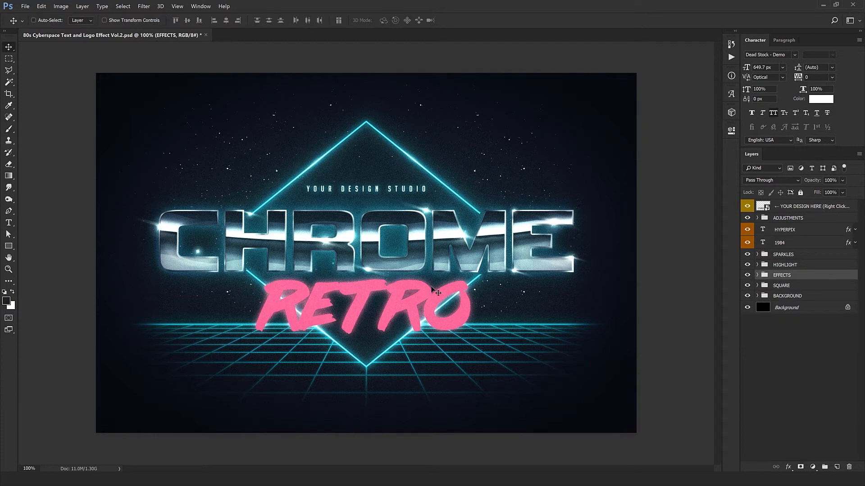
pyautogui.press('b')
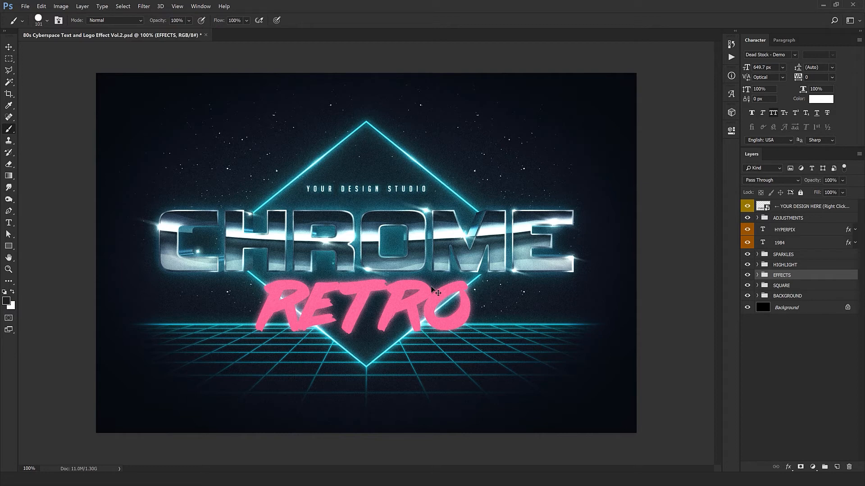
pyautogui.press('v')
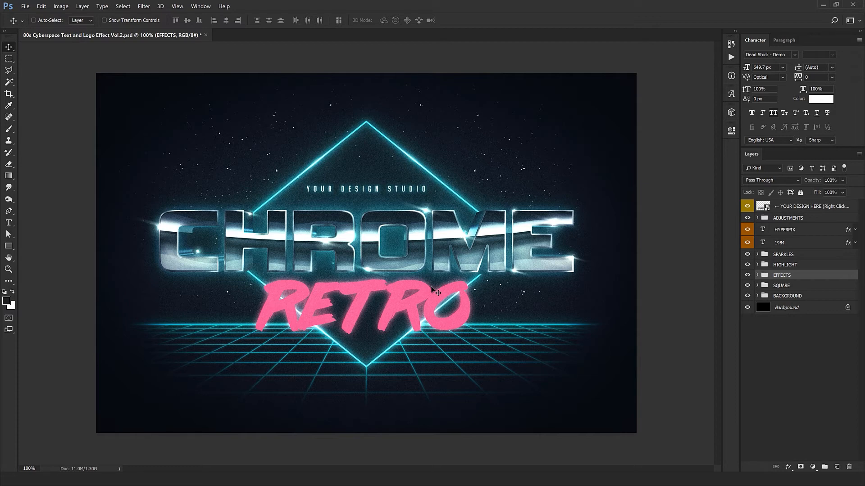
# Open the contents of the YOUR DESIGN HERE smart object and open Logo.png as a separate document.
pyautogui.click(786, 211)
pyautogui.doubleClick(762, 207)
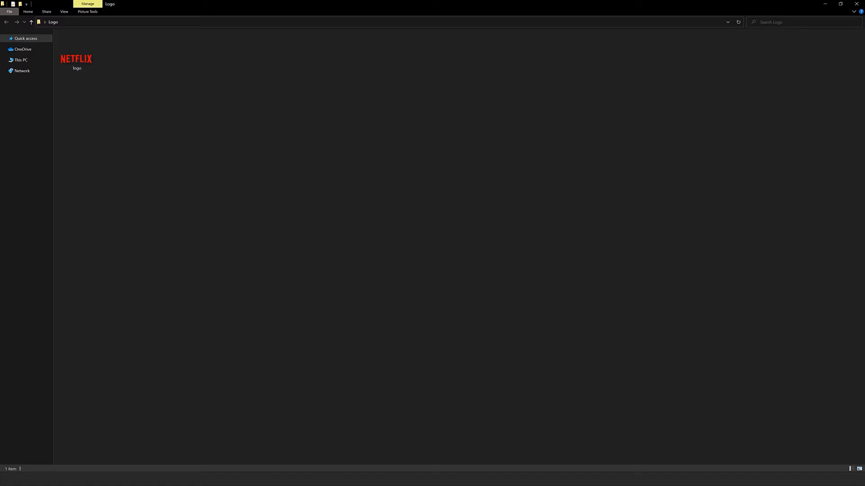
pyautogui.moveTo(76, 51); pyautogui.dragTo(477, 4)
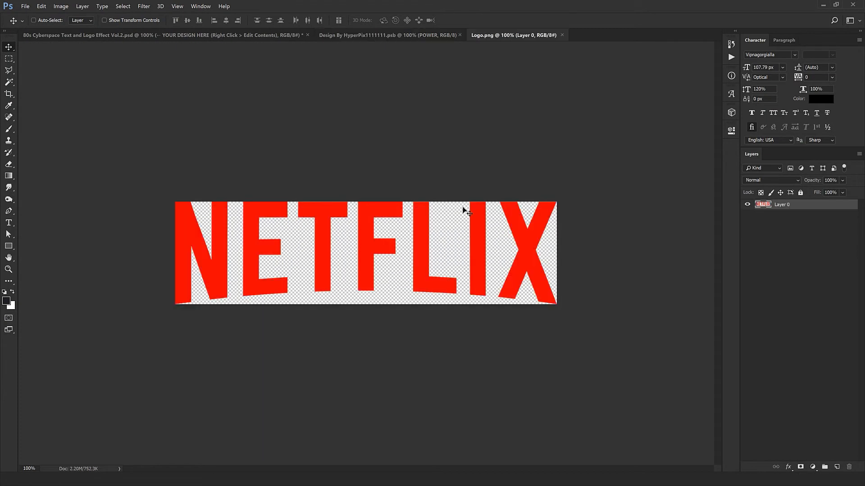
# Bring the NETFLIX logo into the smart object document, centre it horizontally above the middle, and move the CHROME text below it.
pyautogui.moveTo(464, 211); pyautogui.dragTo(386, 153)
pyautogui.moveTo(344, 188); pyautogui.dragTo(365, 200)
pyautogui.hotkey('ctrl', 't')
pyautogui.hotkey('ctrl', 'y')
pyautogui.moveTo(419, 186); pyautogui.dragTo(418, 186)
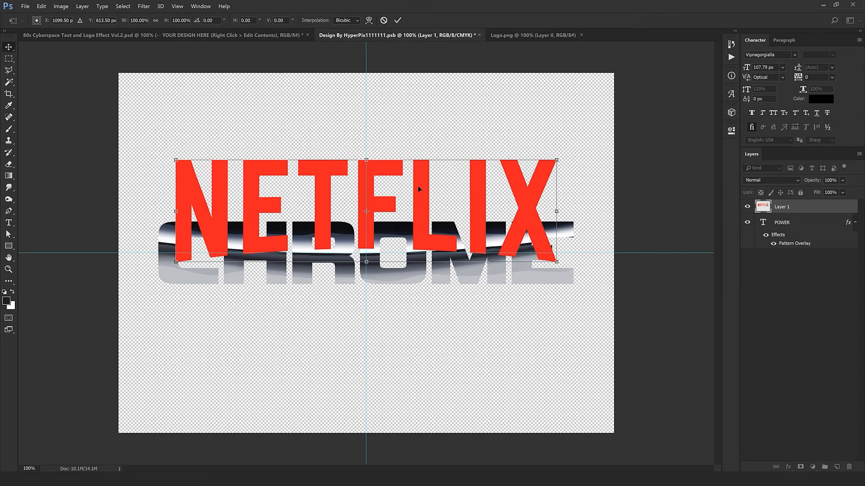
pyautogui.press('Return')
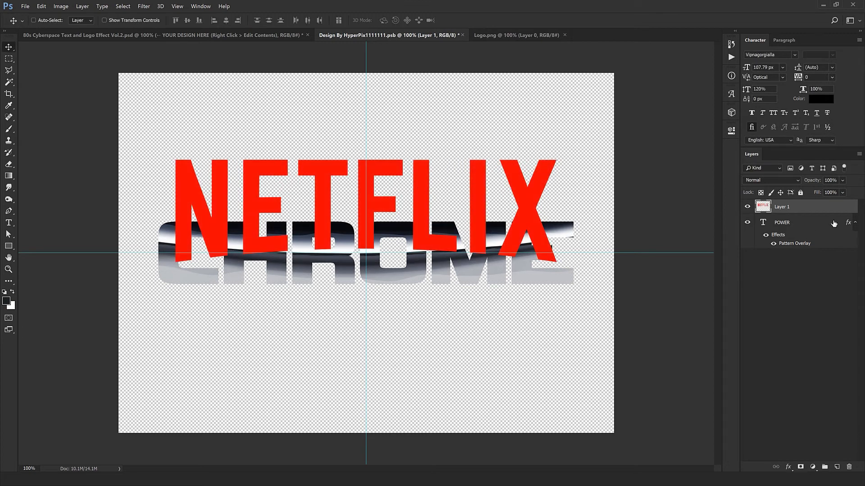
pyautogui.click(793, 226)
pyautogui.moveTo(420, 290); pyautogui.dragTo(419, 350)
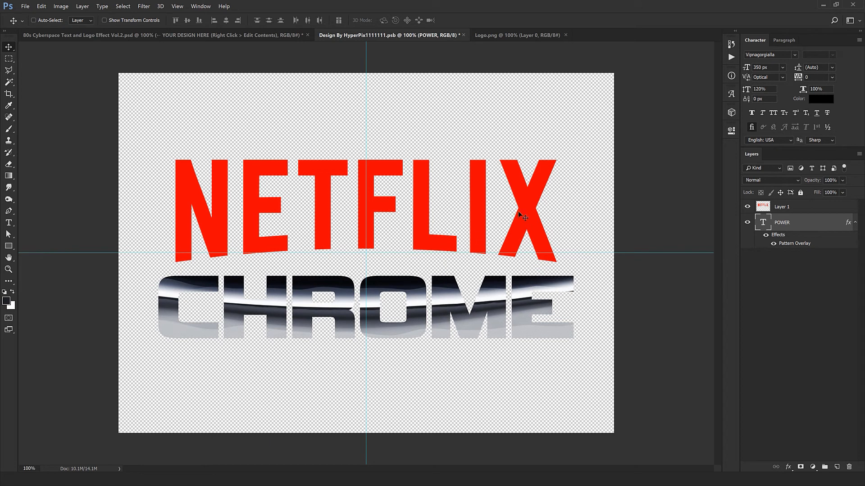
# Copy the POWER text layer's style onto the NETFLIX logo layer and delete the POWER layer.
pyautogui.rightClick(807, 222)
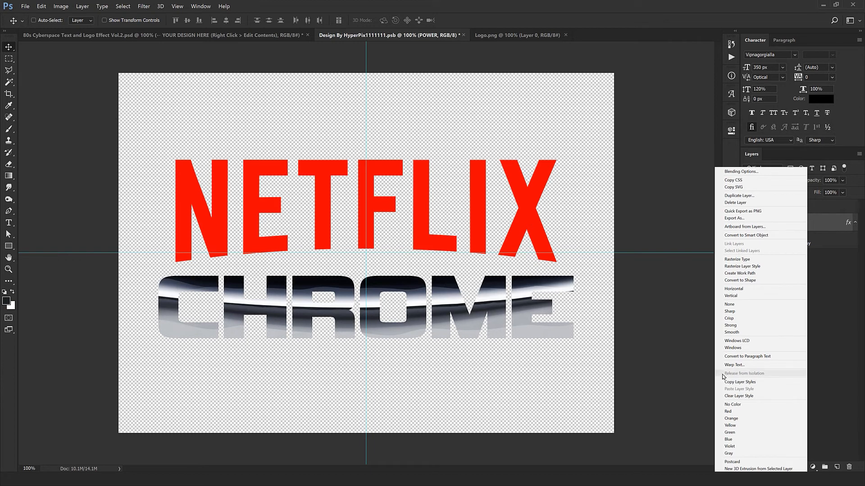
pyautogui.click(740, 382)
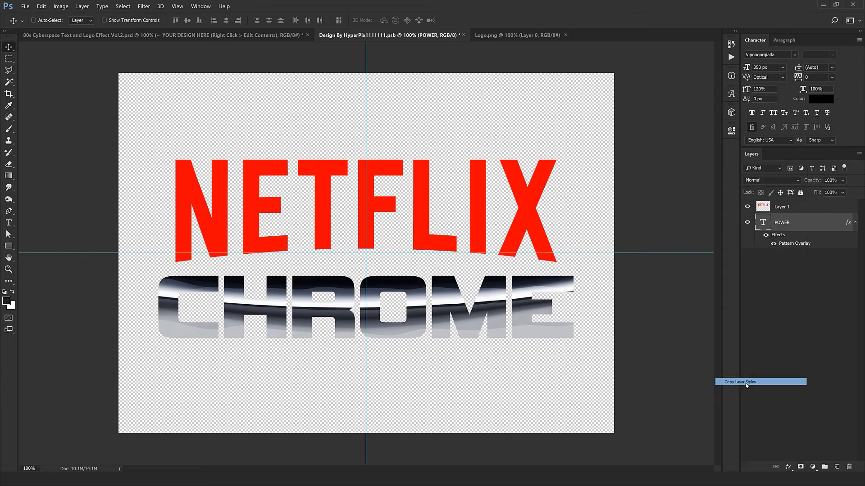
pyautogui.click(791, 211)
pyautogui.rightClick(806, 207)
pyautogui.click(739, 335)
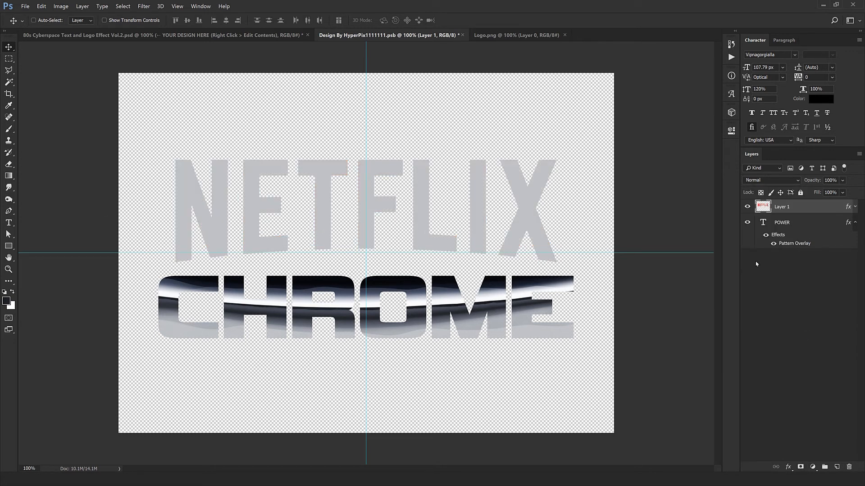
pyautogui.click(789, 225)
pyautogui.press('Delete')
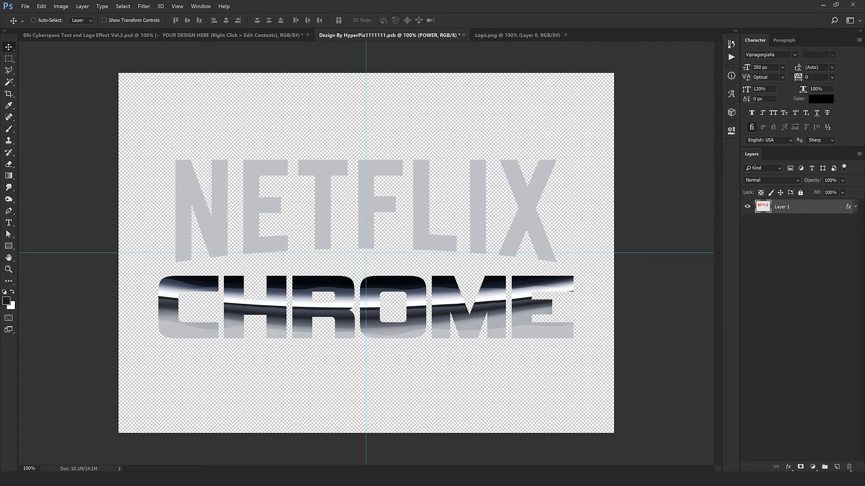
# Reposition the logo's Pattern Overlay so the chrome horizon band runs across the middle of the NETFLIX letters.
pyautogui.doubleClick(849, 207)
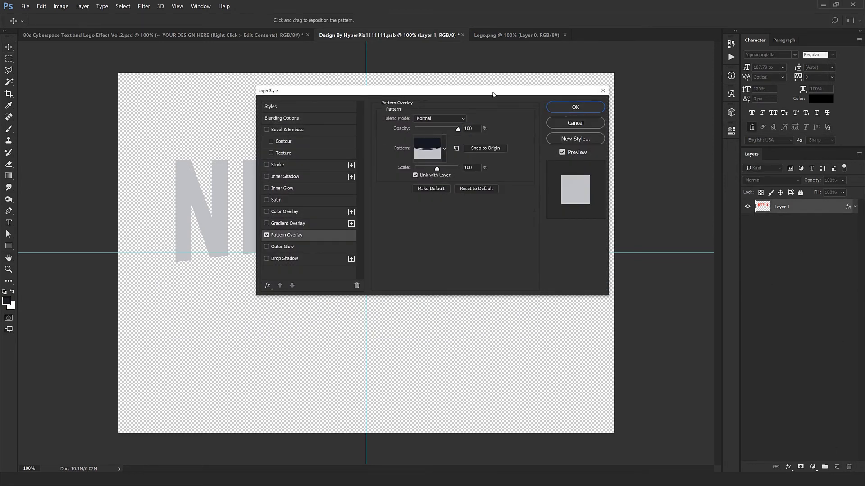
pyautogui.moveTo(492, 94); pyautogui.dragTo(549, 267)
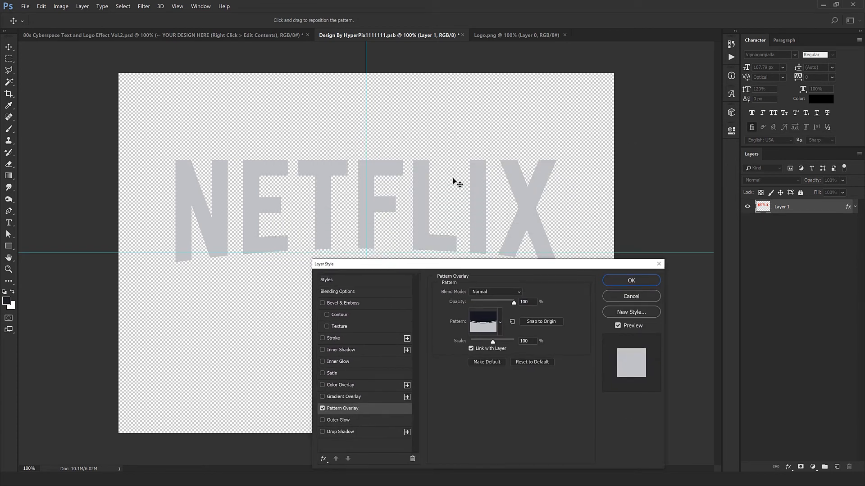
pyautogui.moveTo(418, 118); pyautogui.dragTo(445, 264)
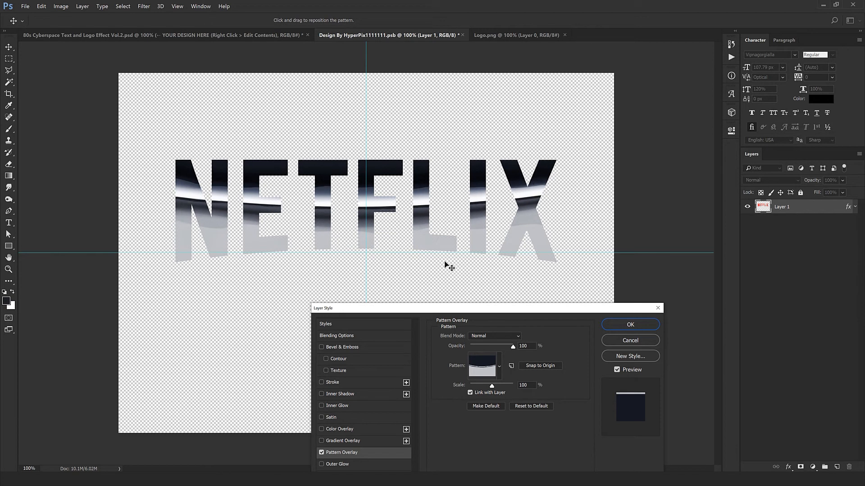
pyautogui.click(621, 324)
# Close Logo.png, then close the smart object document and save its changes to update the template.
pyautogui.click(564, 35)
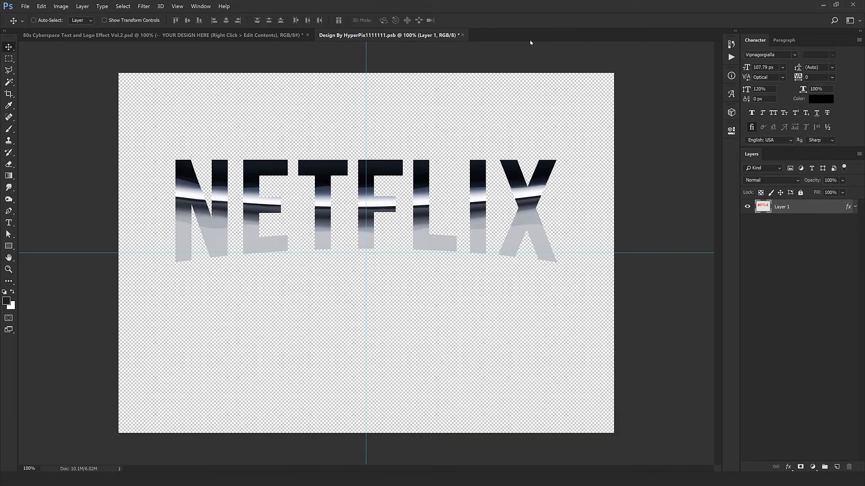
pyautogui.click(462, 35)
pyautogui.click(403, 184)
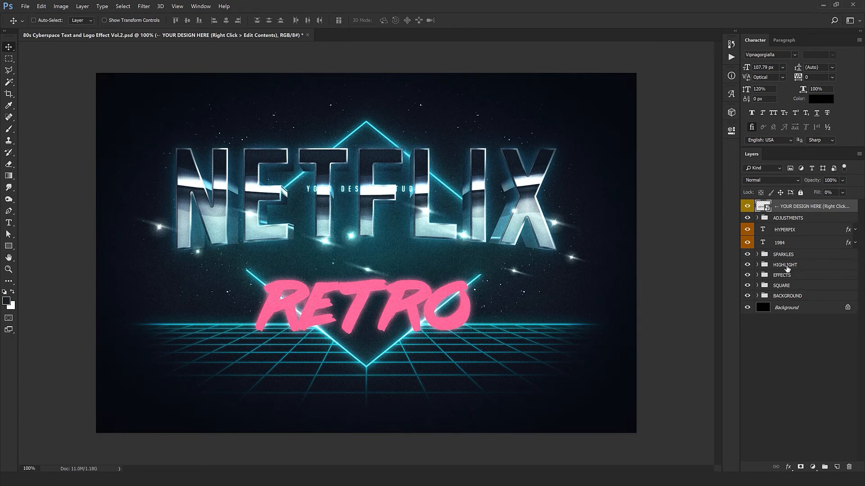
# Expand the EFFECTS group, hide its EXTRUSION group, and move the NETFLIX effects down to just above RETRO.
pyautogui.click(757, 275)
pyautogui.click(755, 275)
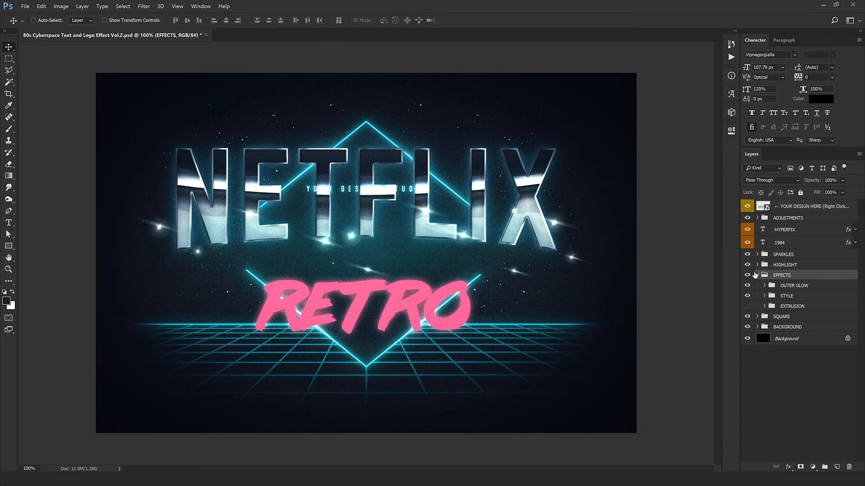
pyautogui.moveTo(404, 213); pyautogui.dragTo(403, 254)
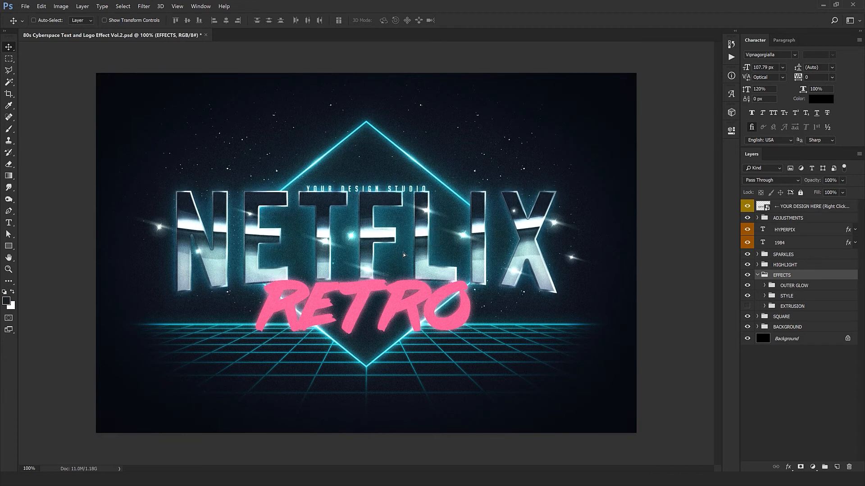
# Move the pink RETRO text slightly down below the NETFLIX letters and replace its wording with ORIGINALS.
pyautogui.click(785, 242)
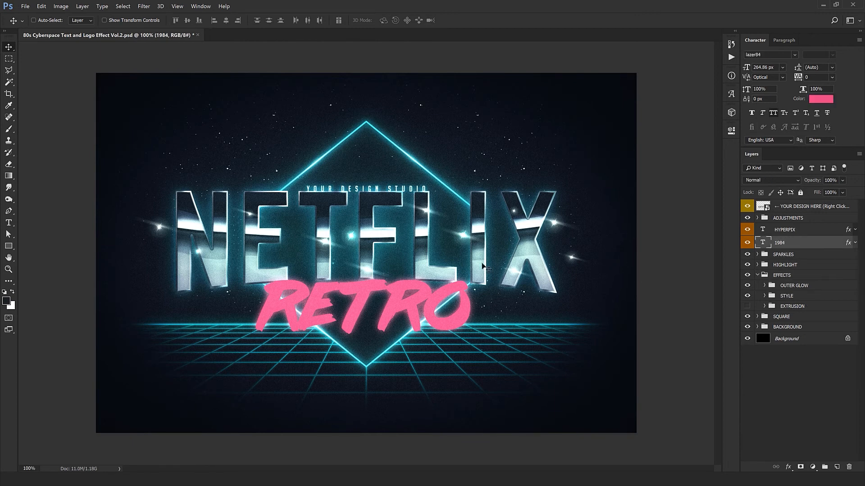
pyautogui.moveTo(464, 264); pyautogui.dragTo(464, 274)
pyautogui.doubleClick(766, 238)
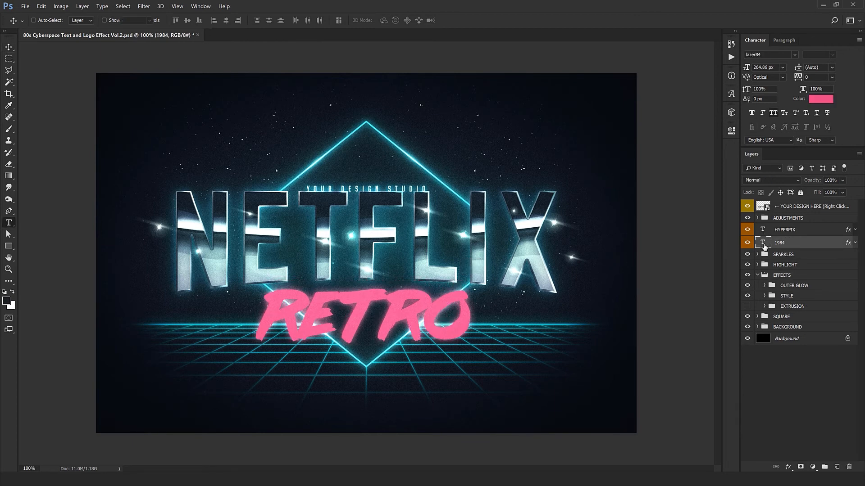
pyautogui.write('ORIGINALS')
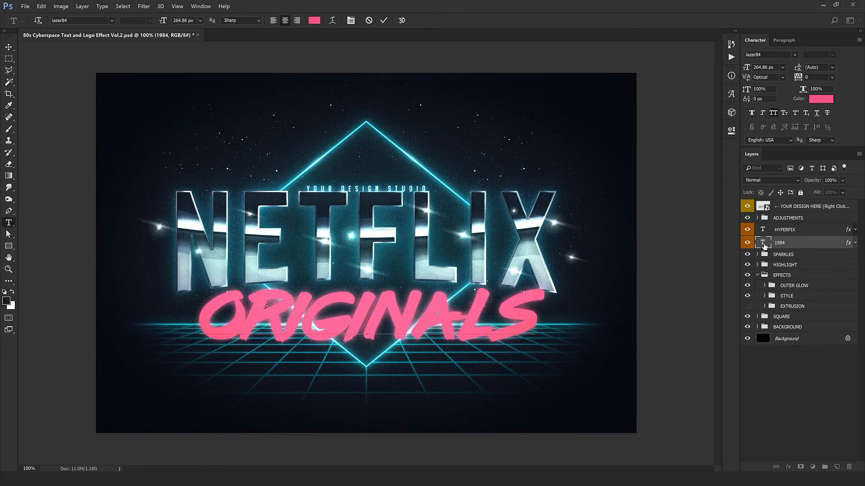
# Set the ORIGINALS text's font size to 254 px and nudge it slightly left and up beneath the NETFLIX letters.
pyautogui.press('ctrl')
pyautogui.hotkey('ctrl', 'a')
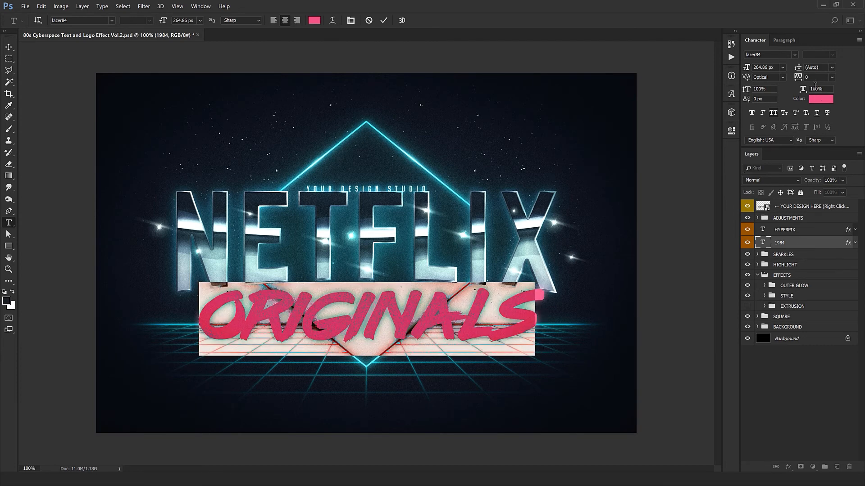
pyautogui.click(766, 67)
pyautogui.write('244')
pyautogui.press('Return')
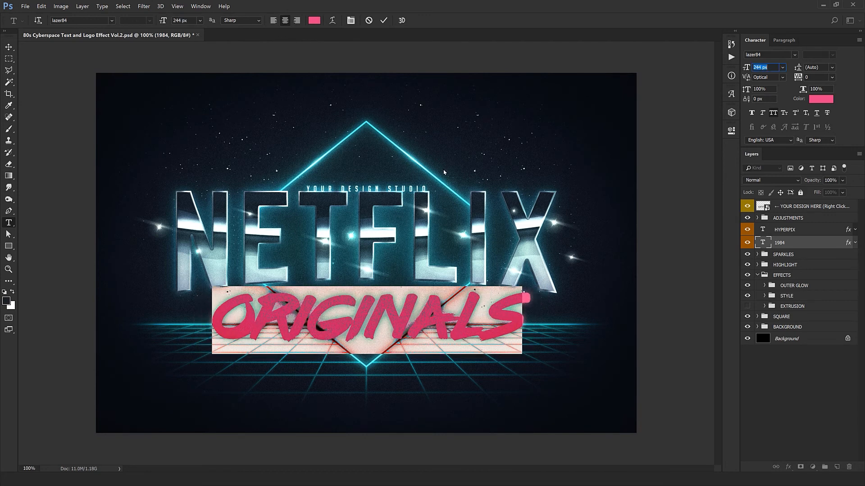
pyautogui.hotkey('shift', 'Up')
pyautogui.hotkey('ctrl', 'Return')
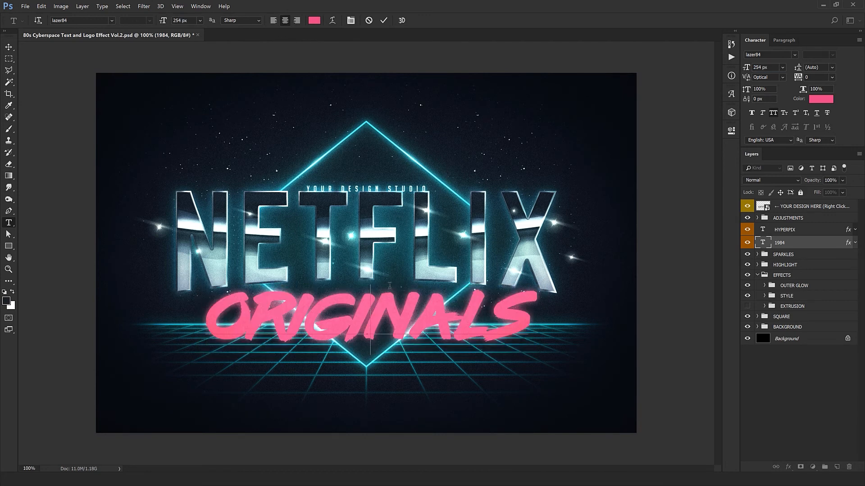
pyautogui.press('v')
pyautogui.moveTo(390, 286); pyautogui.dragTo(386, 282)
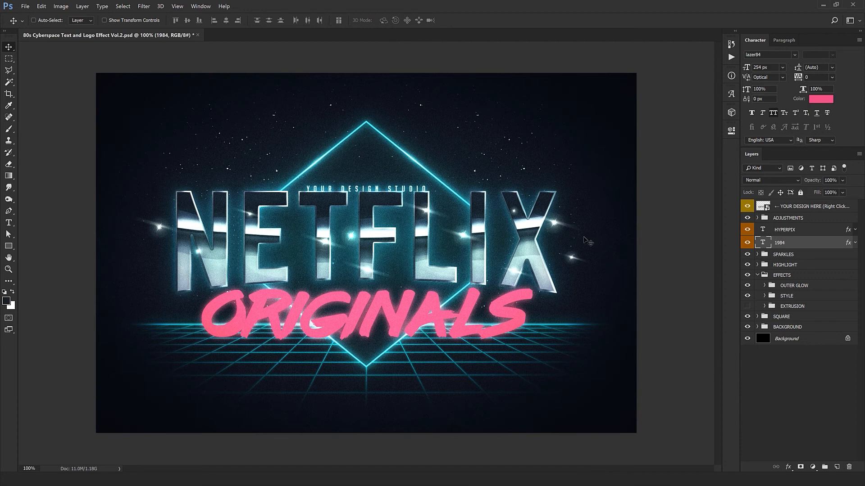
# In the SPARKLES group, move the sparkle beside the X to the top of the stack and delete all the other sparkles.
pyautogui.click(757, 255)
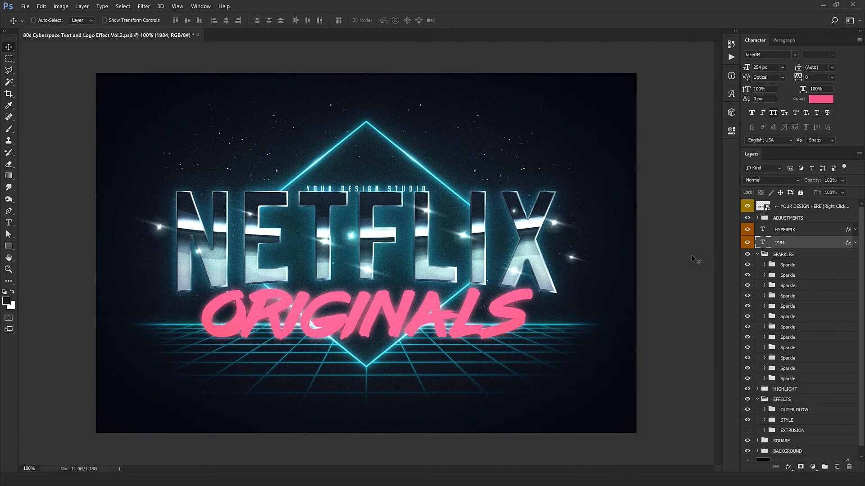
pyautogui.rightClick(574, 260)
pyautogui.click(603, 360)
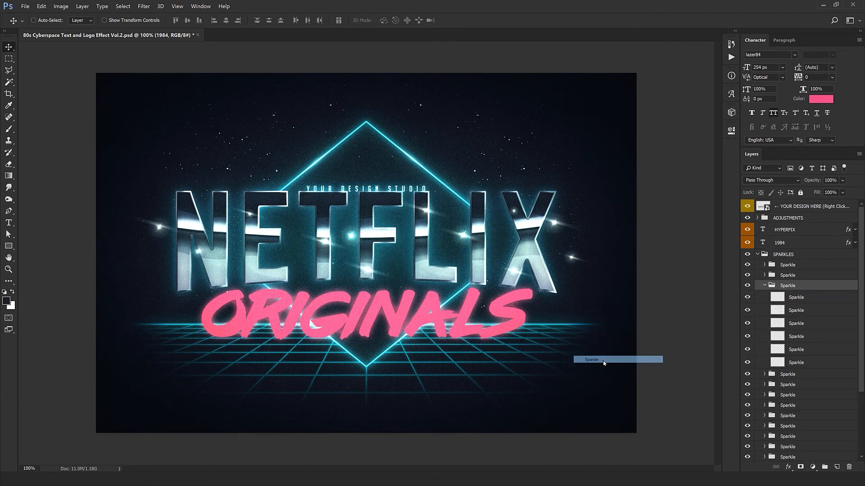
pyautogui.click(764, 285)
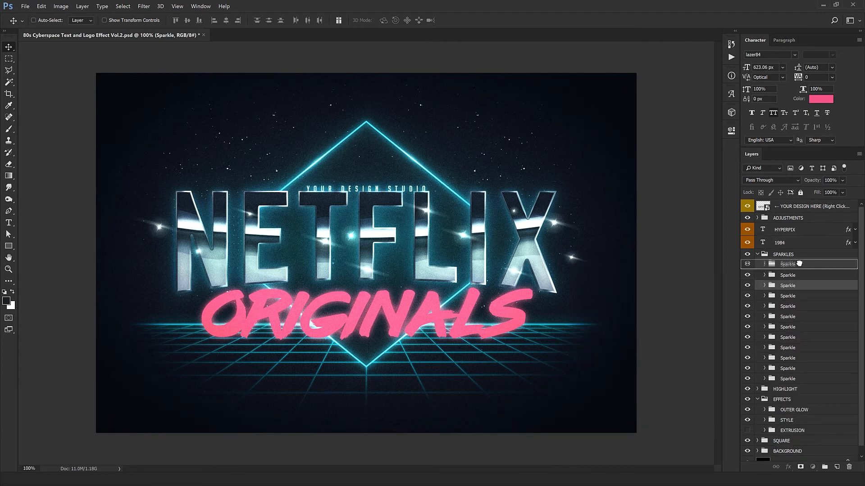
pyautogui.click(797, 265)
pyautogui.click(793, 274)
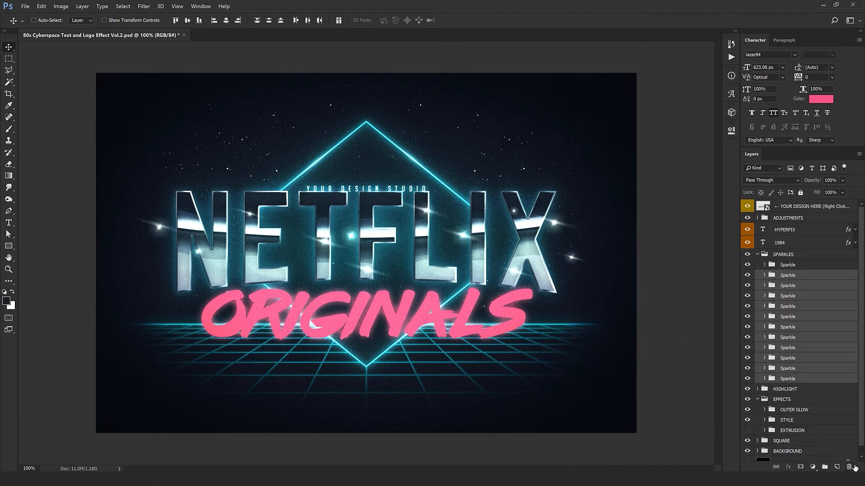
pyautogui.keyDown('shift'); pyautogui.click(794, 379); pyautogui.keyUp('shift')
pyautogui.press('Delete')
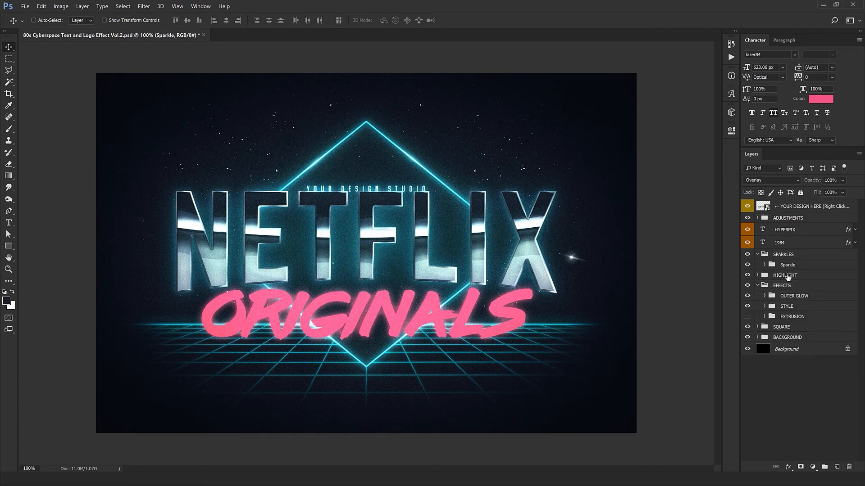
# Move the remaining sparkle onto the X's upper corner, scatter copies along the NETFLIX letters' edges and chrome highlights, and collapse the SPARKLES group.
pyautogui.click(789, 269)
pyautogui.moveTo(590, 330); pyautogui.dragTo(572, 265)
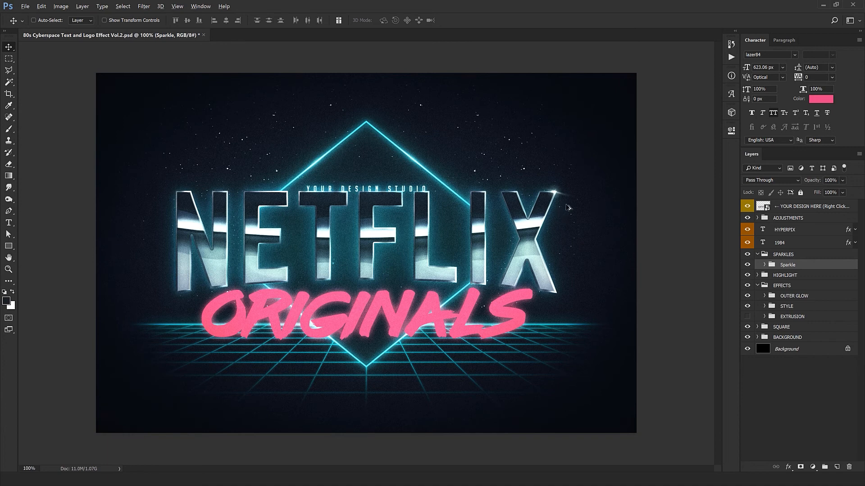
pyautogui.moveTo(564, 212); pyautogui.dragTo(432, 260)
pyautogui.moveTo(446, 258); pyautogui.dragTo(425, 258)
pyautogui.moveTo(422, 259); pyautogui.dragTo(214, 241)
pyautogui.moveTo(211, 255); pyautogui.dragTo(213, 321)
pyautogui.moveTo(199, 355); pyautogui.dragTo(468, 363)
pyautogui.moveTo(470, 363); pyautogui.dragTo(472, 314)
pyautogui.moveTo(471, 314); pyautogui.dragTo(377, 317)
pyautogui.moveTo(438, 327); pyautogui.dragTo(327, 324)
pyautogui.moveTo(328, 324); pyautogui.dragTo(315, 323)
pyautogui.moveTo(236, 283); pyautogui.dragTo(604, 281)
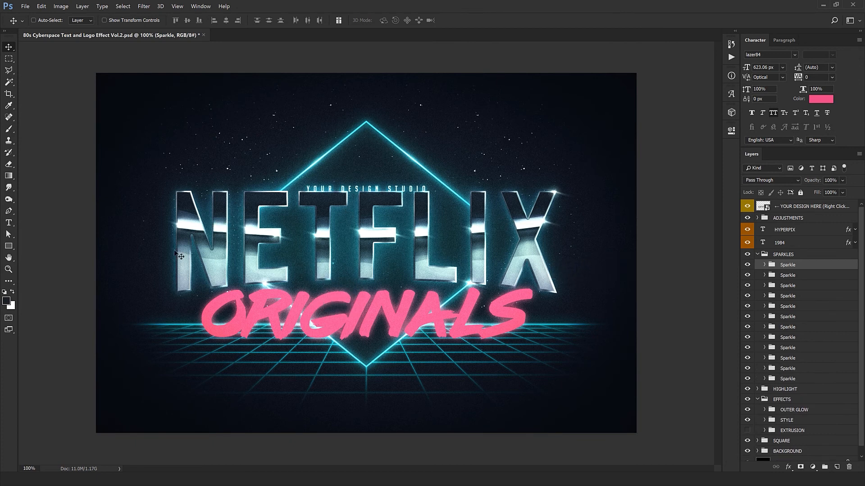
pyautogui.click(758, 255)
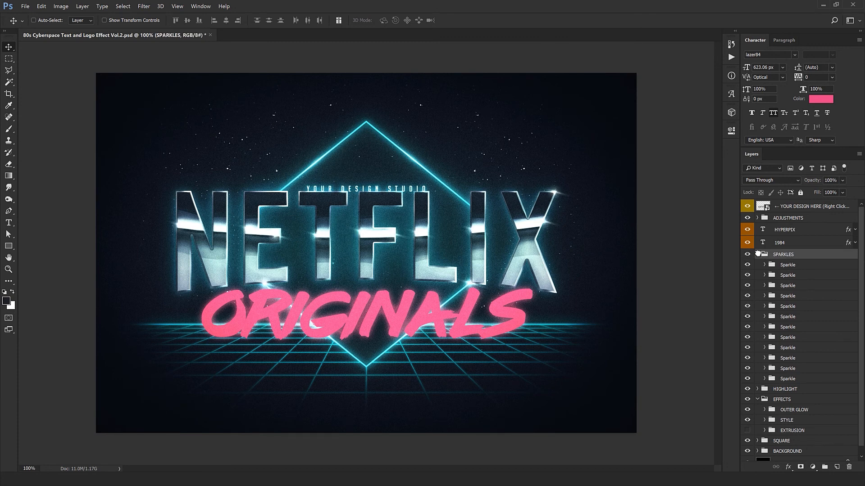
# Move the YOUR DESIGN STUDIO tagline up inside the diamond, just above the NETFLIX letters, and set its font size to 29 px.
pyautogui.click(789, 230)
pyautogui.hotkey('shift', 'Up')
pyautogui.hotkey('shift', 'Up')
pyautogui.hotkey('shift', 'Up')
pyautogui.hotkey('shift', 'Up')
pyautogui.hotkey('shift', 'Up')
pyautogui.hotkey('shift', 'Up')
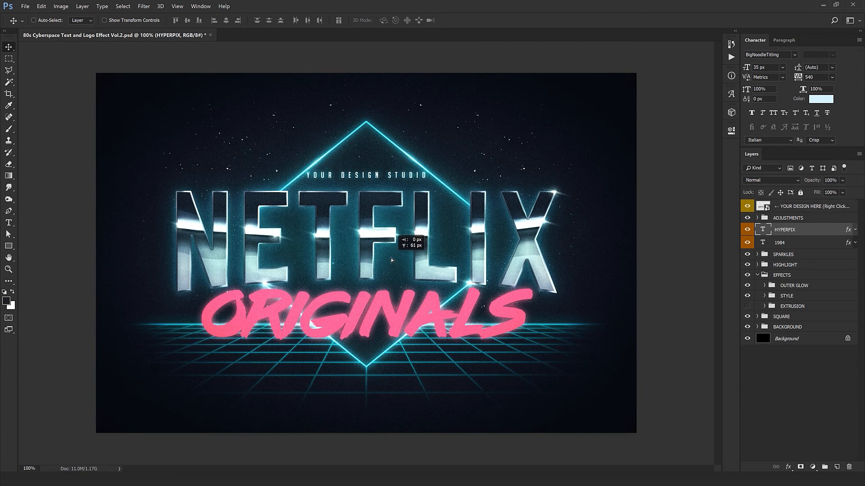
pyautogui.hotkey('shift', 'Up')
pyautogui.click(761, 67)
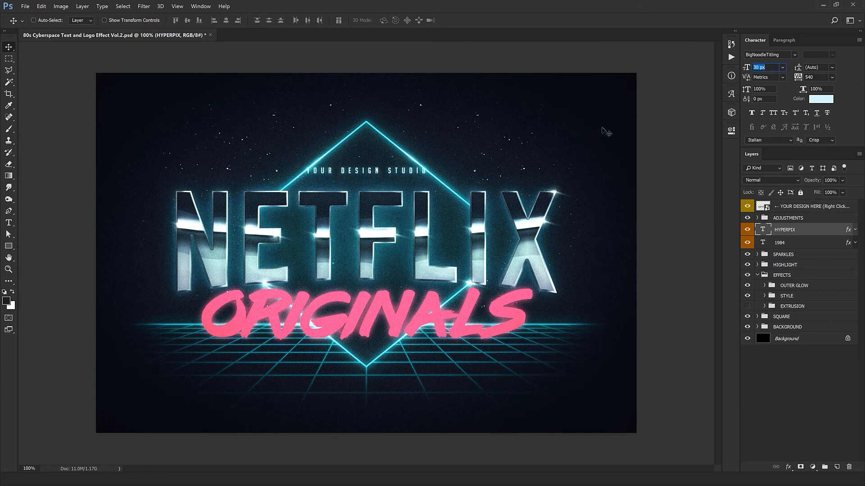
pyautogui.press('Down')
pyautogui.press('Return')
pyautogui.hotkey('shift', 'Down')
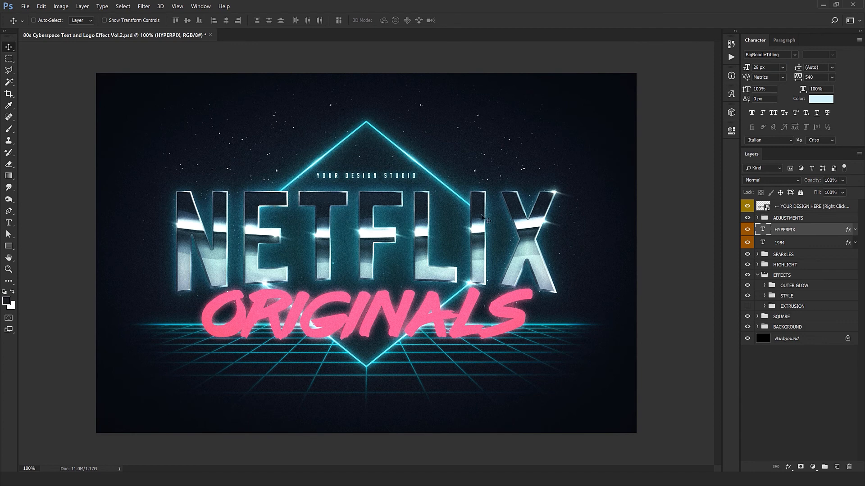
# Make the EXTRUSION group inside EFFECTS visible again.
pyautogui.click(747, 307)
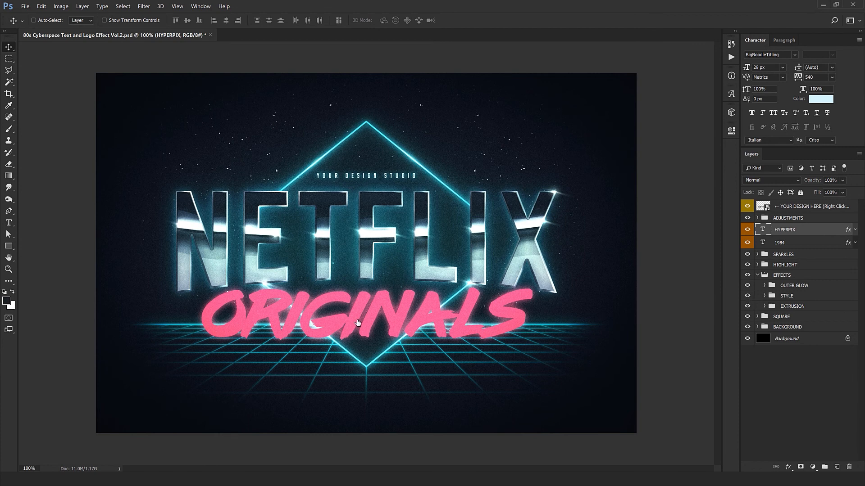